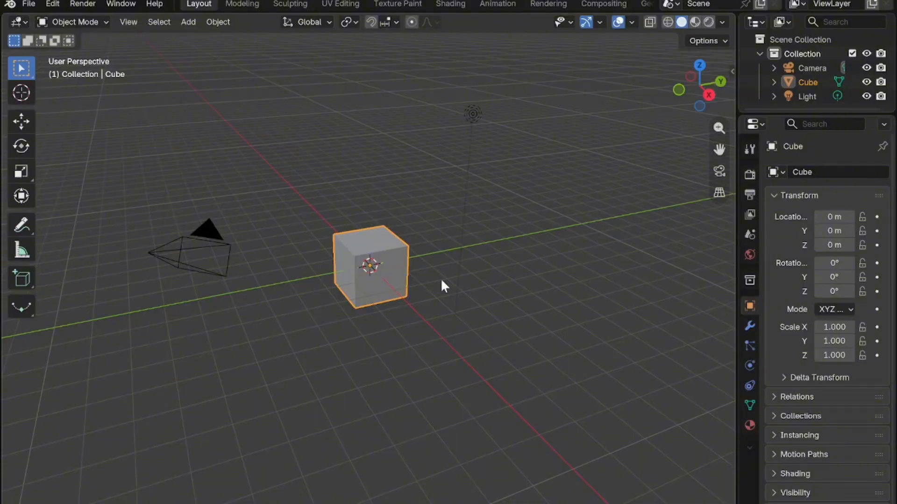
Step: Create a new file from the General template
left_click(32, 6)
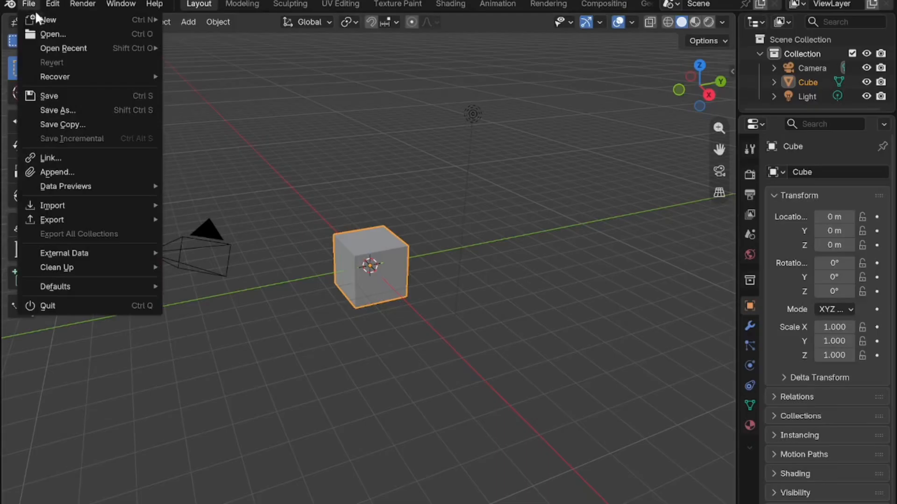
mouse_move(53, 18)
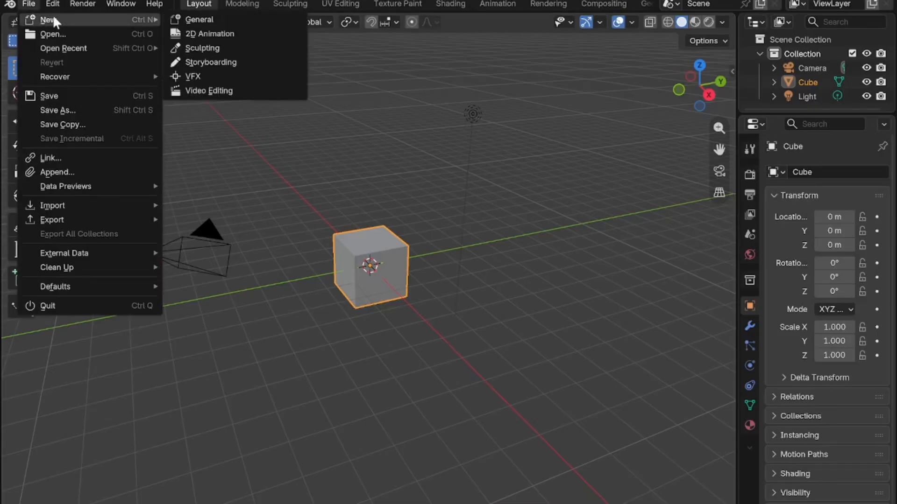
left_click(201, 19)
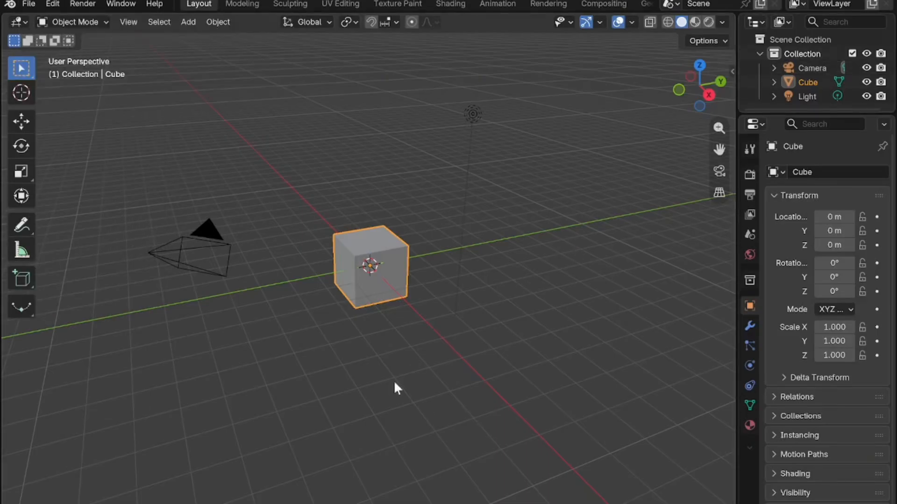
Step: Delete the default cube from the scene
mouse_move(698, 88)
left_mouse_down()
mouse_move(692, 135)
mouse_move(724, 108)
mouse_move(703, 105)
mouse_move(698, 75)
mouse_move(708, 96)
mouse_move(675, 112)
mouse_move(699, 58)
mouse_move(719, 79)
mouse_move(663, 105)
mouse_move(647, 67)
mouse_move(696, 92)
left_mouse_up()
key("x")
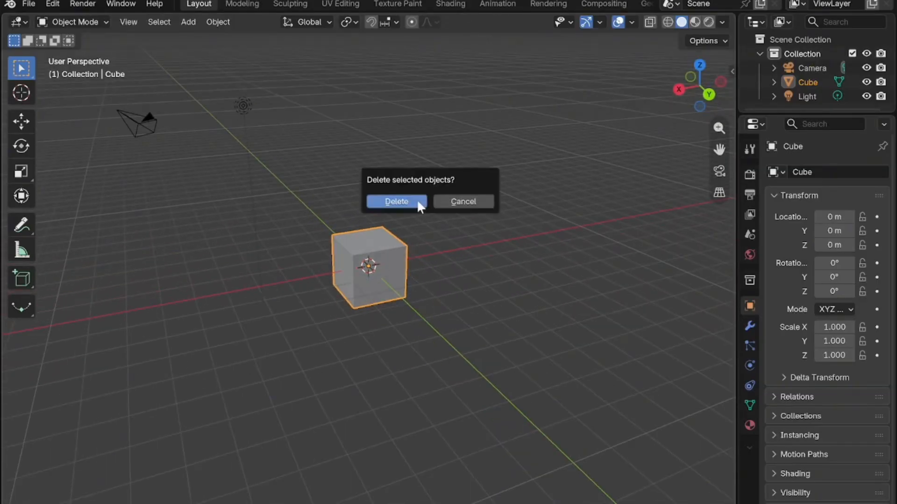
left_click(395, 204)
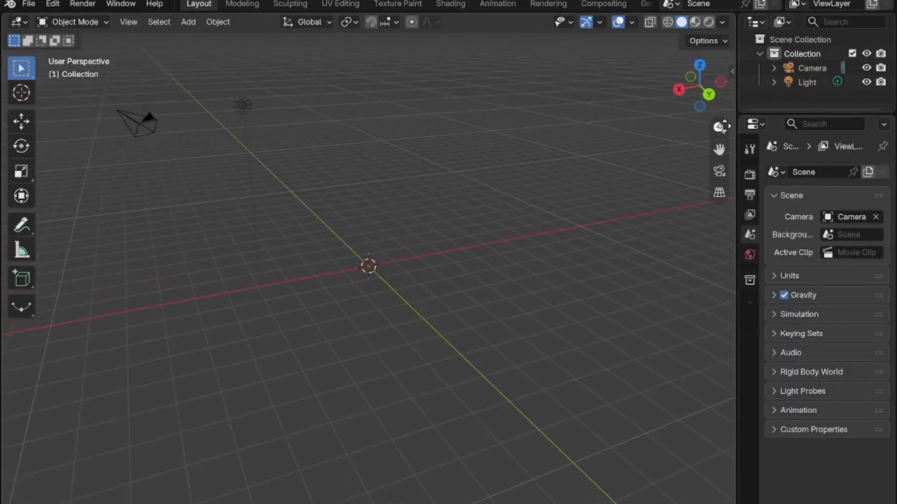
Step: Add a mesh plane at the world origin and scale it by 100 on all axes
left_click_drag(718, 128, 719, 178)
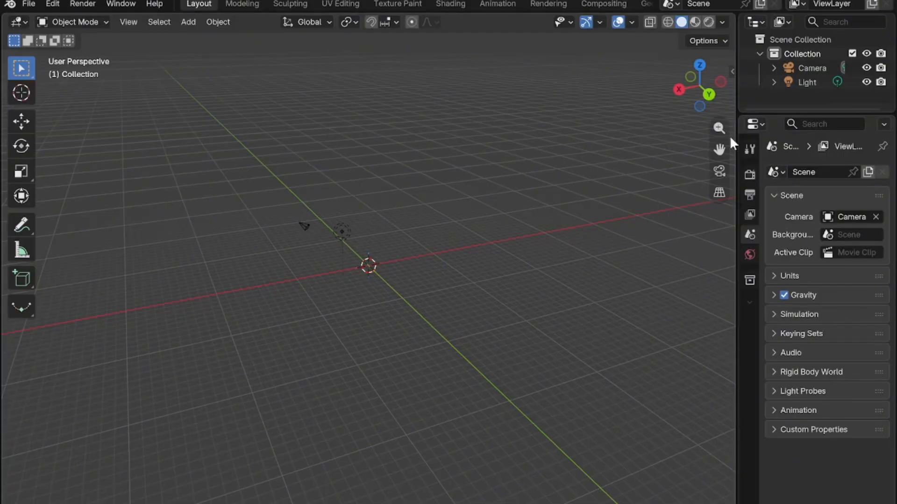
key("shift+a")
mouse_move(690, 156)
left_click(795, 155)
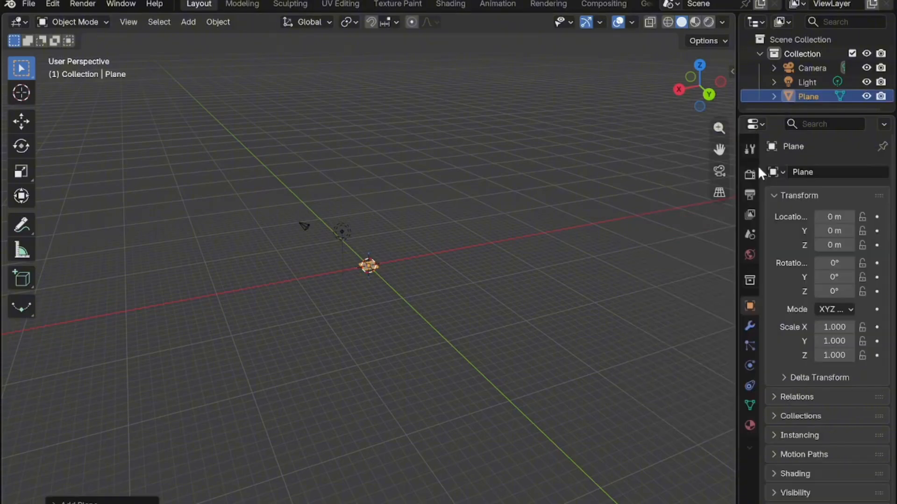
mouse_move(719, 129)
left_mouse_down()
mouse_move(718, 99)
mouse_move(718, 128)
left_mouse_up()
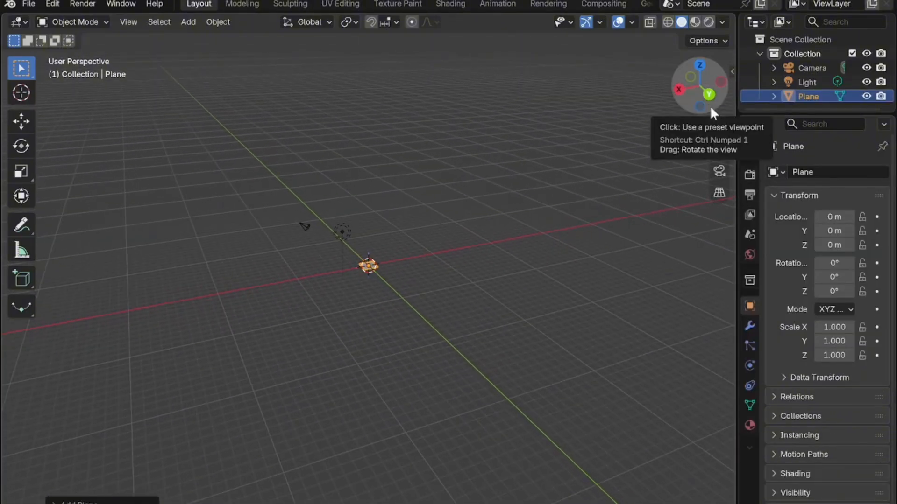
type("s100")
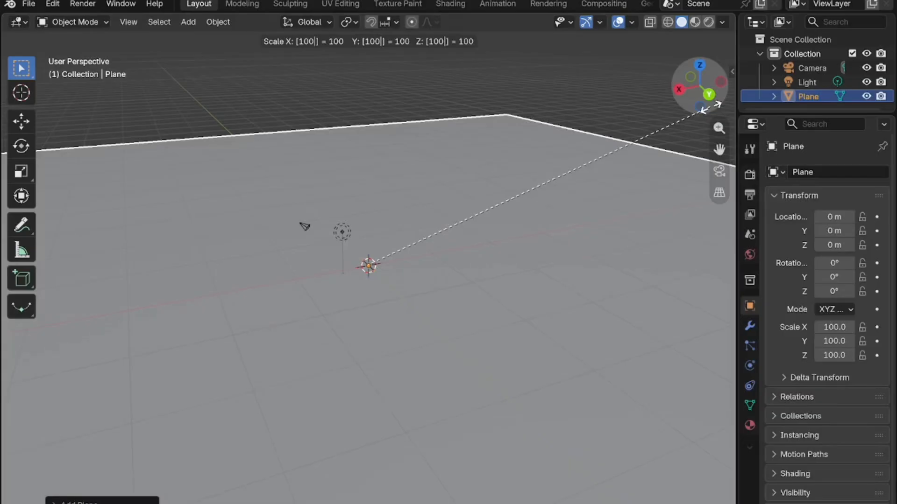
key("Return")
left_click_drag(719, 127, 719, 161)
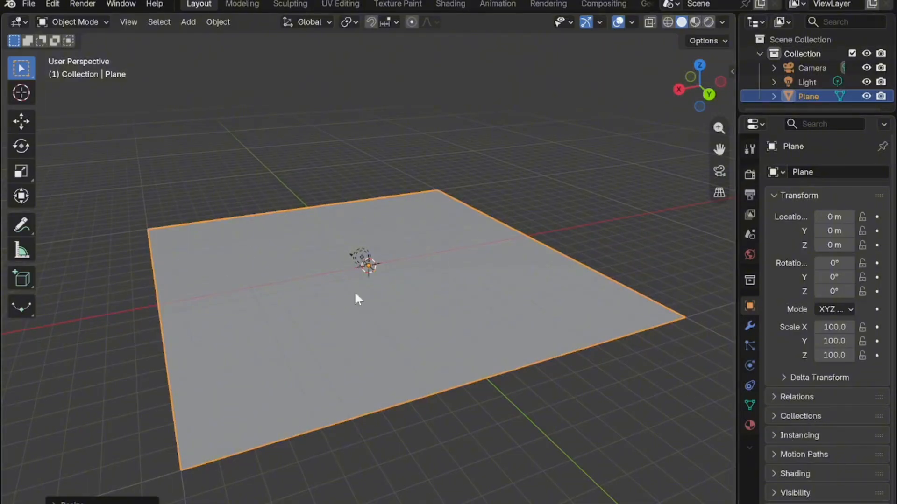
Step: Create a new material for the plane and darken its base colour to near-black, about #131313
left_click(748, 425)
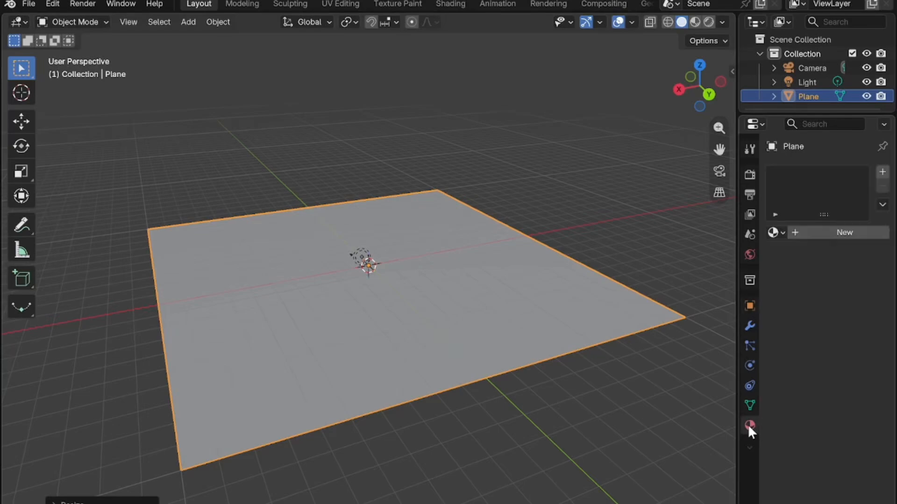
left_click(827, 233)
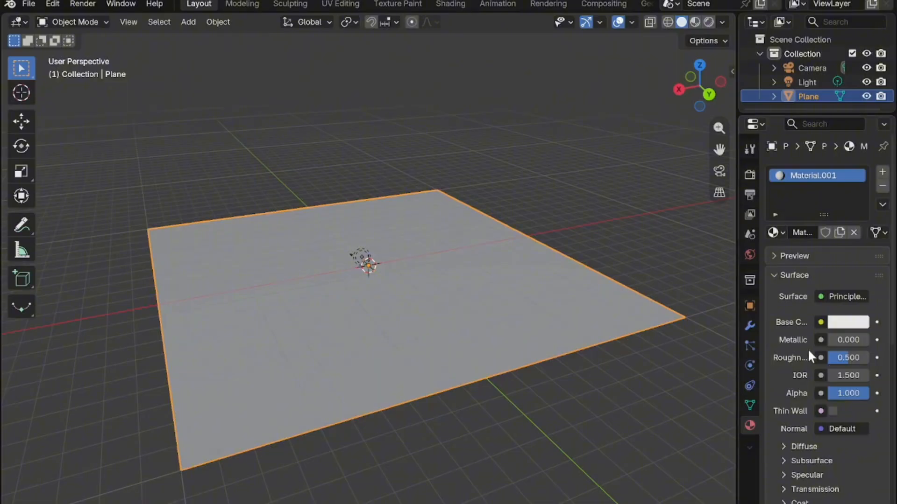
left_click(848, 323)
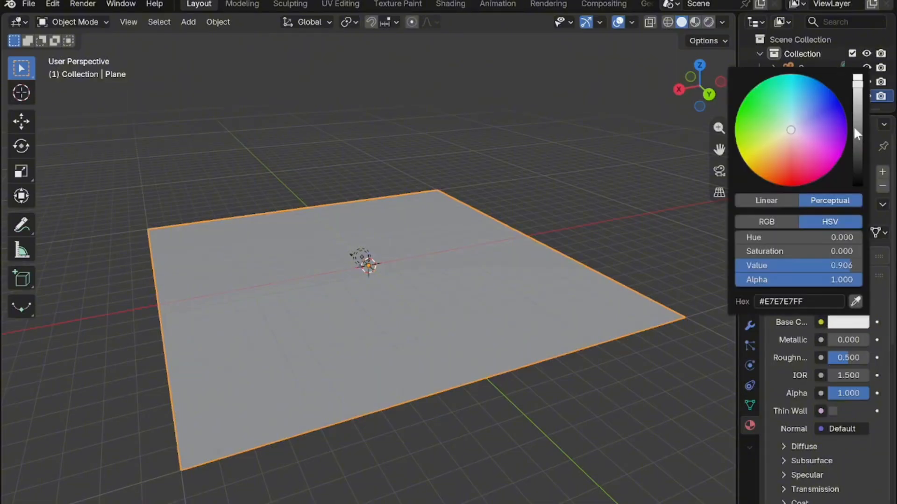
left_click_drag(856, 133, 857, 177)
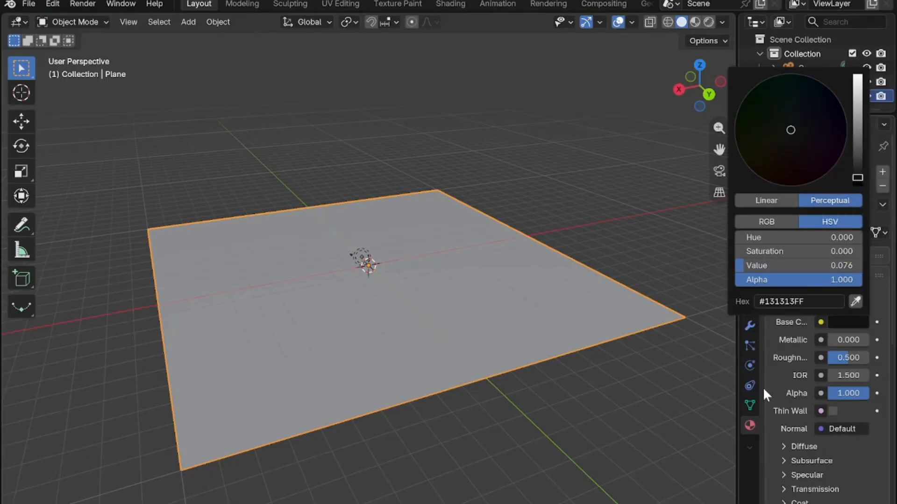
left_click(768, 366)
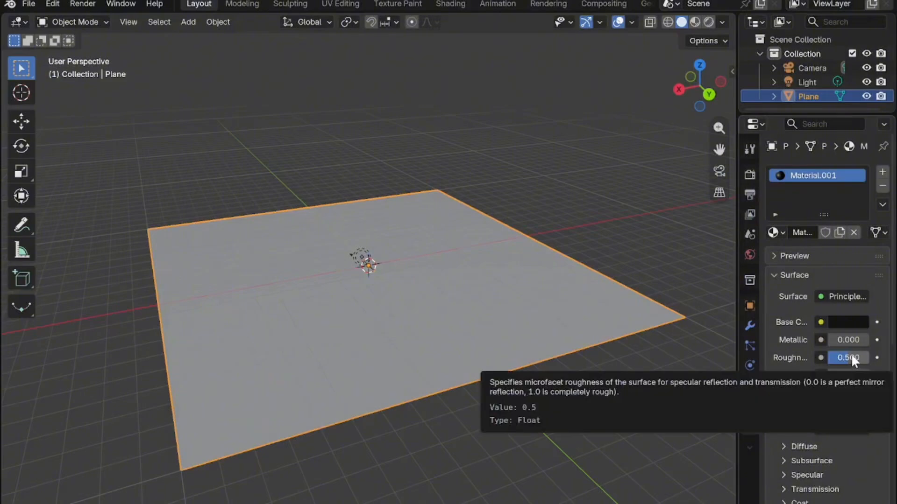
Step: Set the roughness of the plane's material to 0.8
left_click(851, 356)
left_click(852, 356)
key("BackSpace")
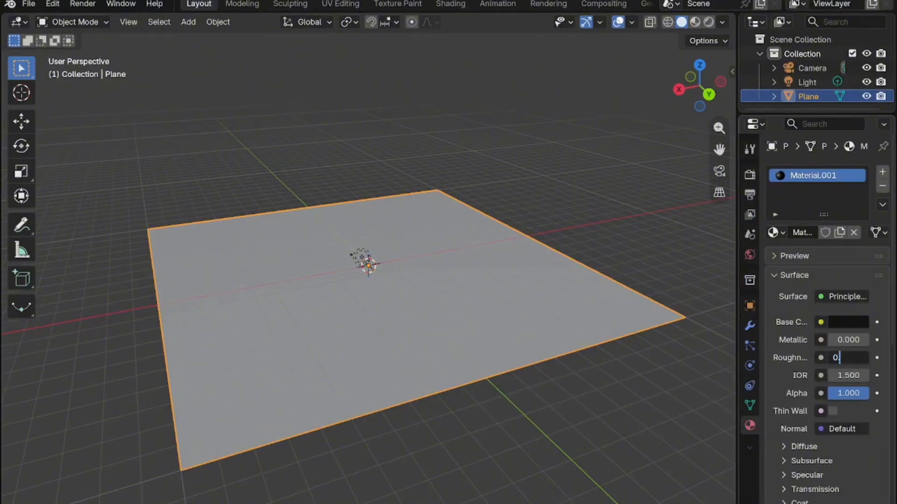
type("8")
key("Return")
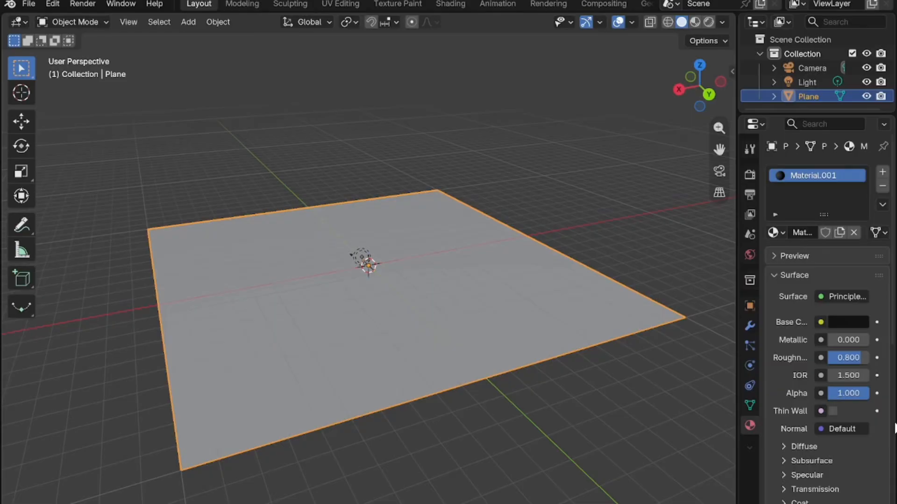
Step: Switch to the Shading workspace and show the World shader nodes in the node editor
left_click(748, 256)
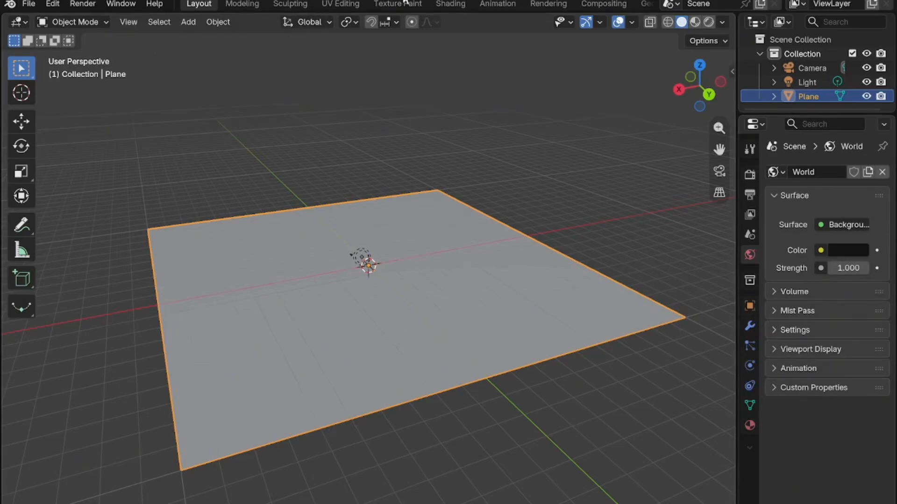
left_click(453, 2)
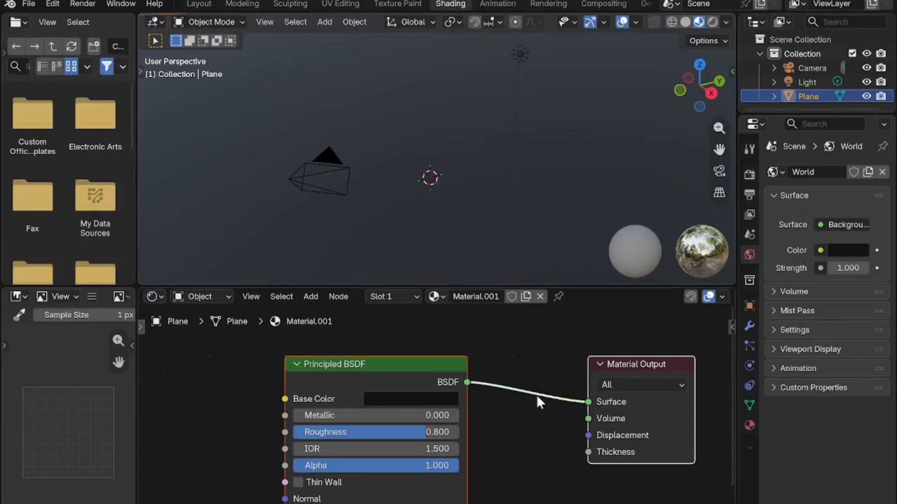
left_click_drag(718, 128, 719, 150)
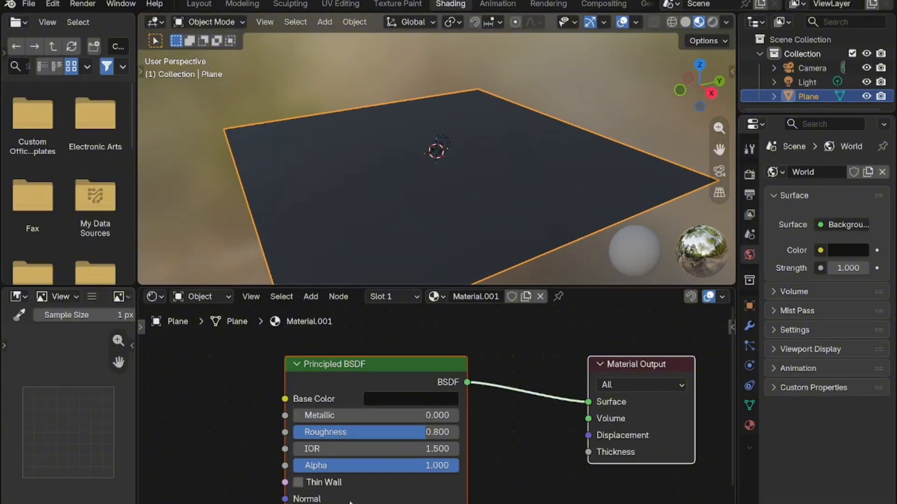
left_click(223, 299)
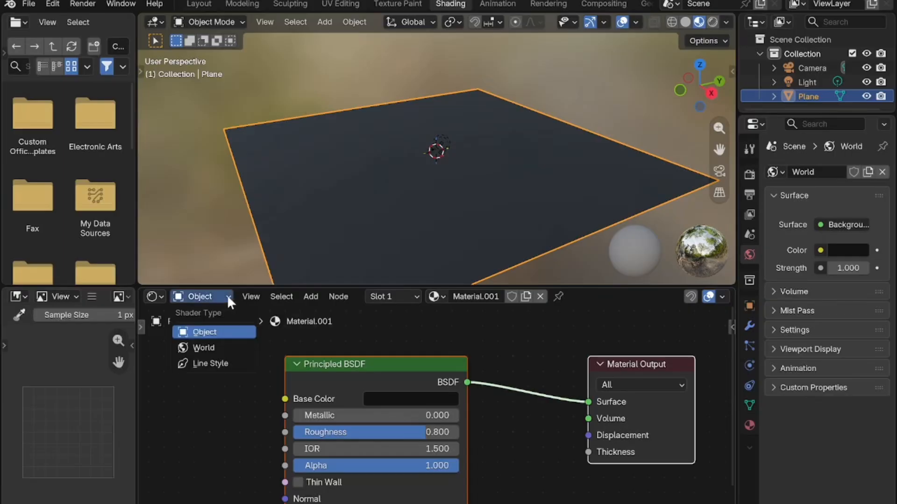
left_click(215, 348)
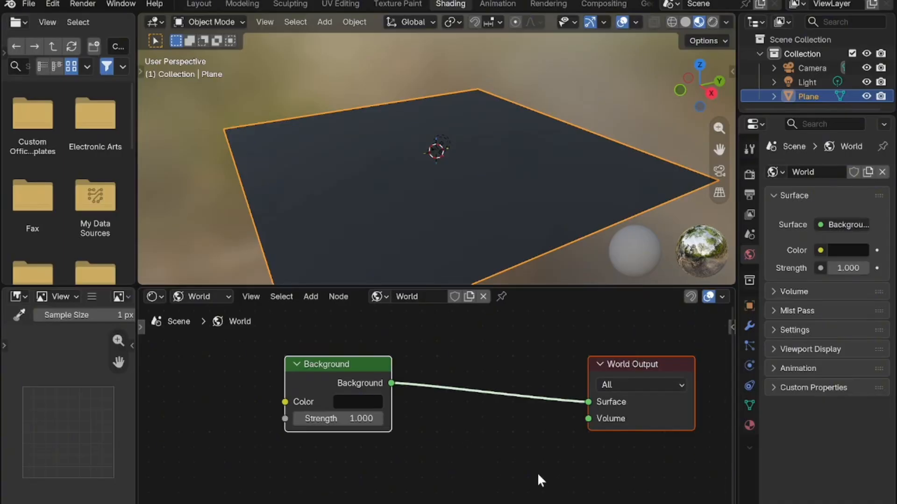
Step: Add a Gradient Texture node to the World shader, placed before the Background node
key("shift+a")
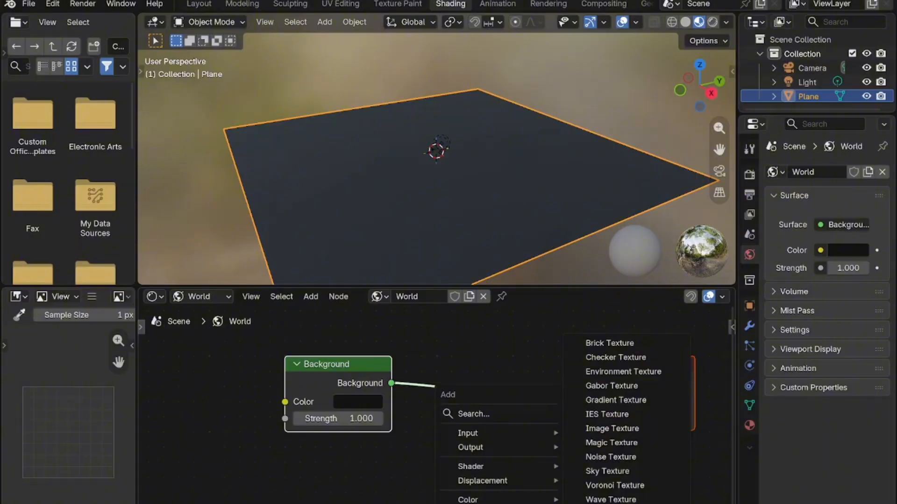
left_click(610, 398)
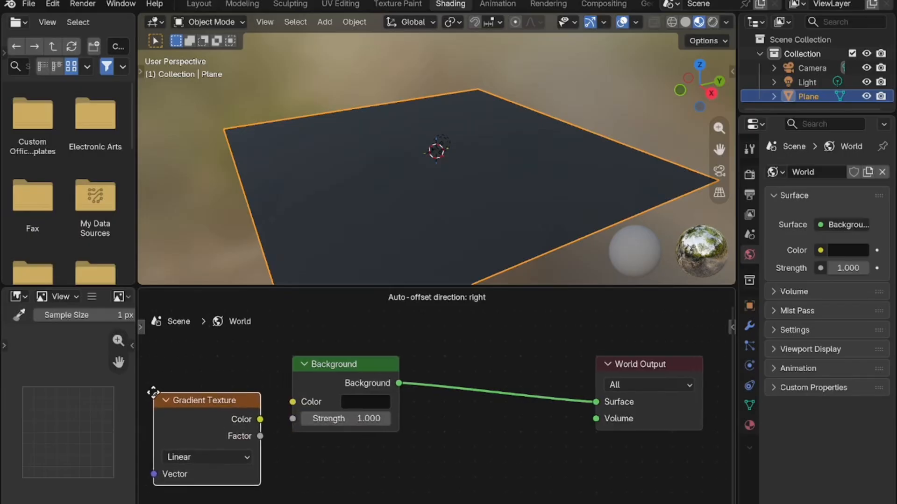
left_click(215, 388)
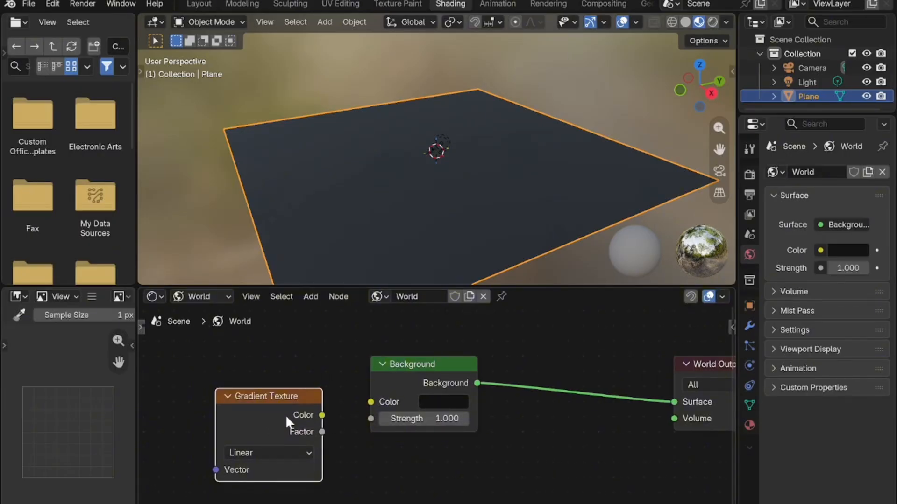
Step: Search for the Color Ramp node, add it and place it below the Background node
key("shift+a")
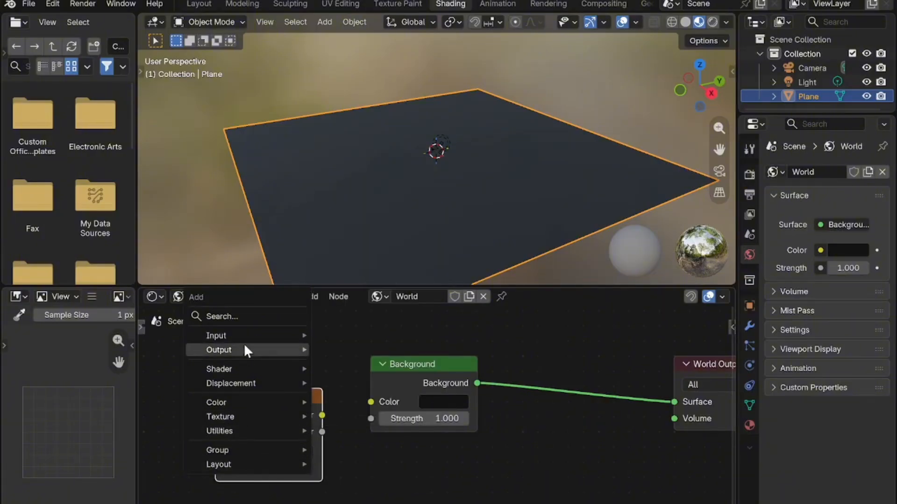
left_click(253, 316)
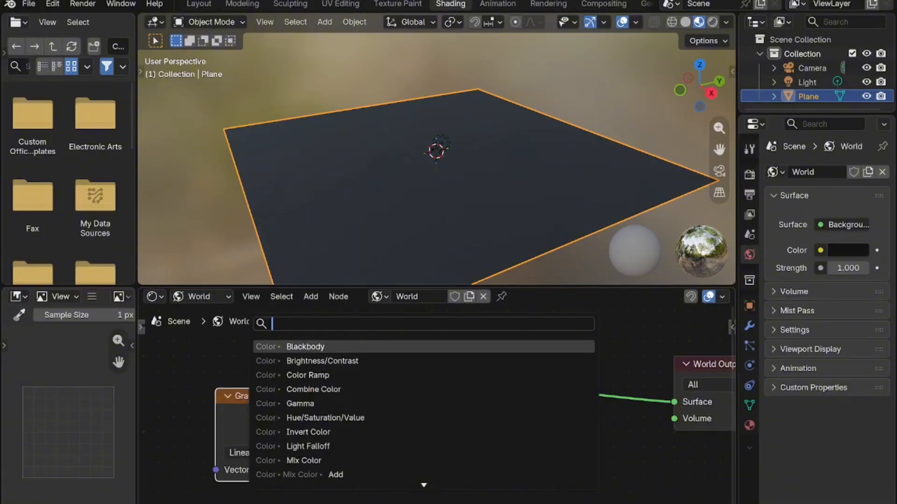
type("colo")
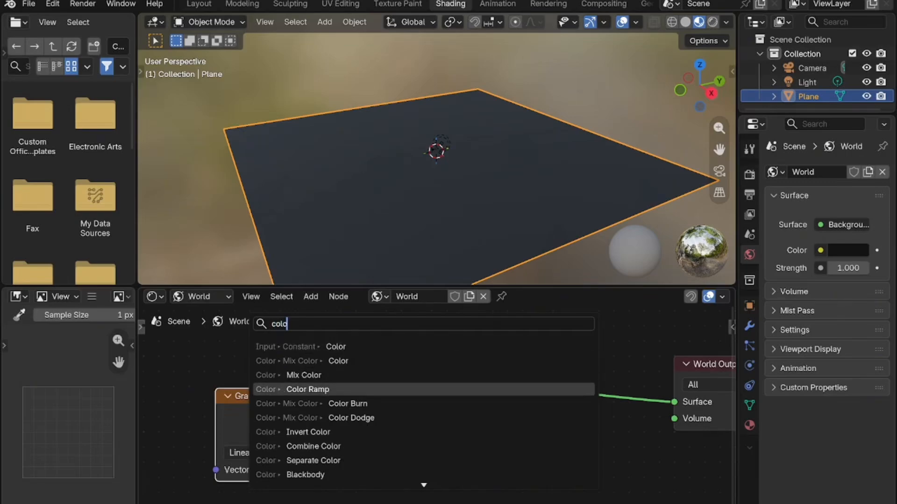
left_click(326, 389)
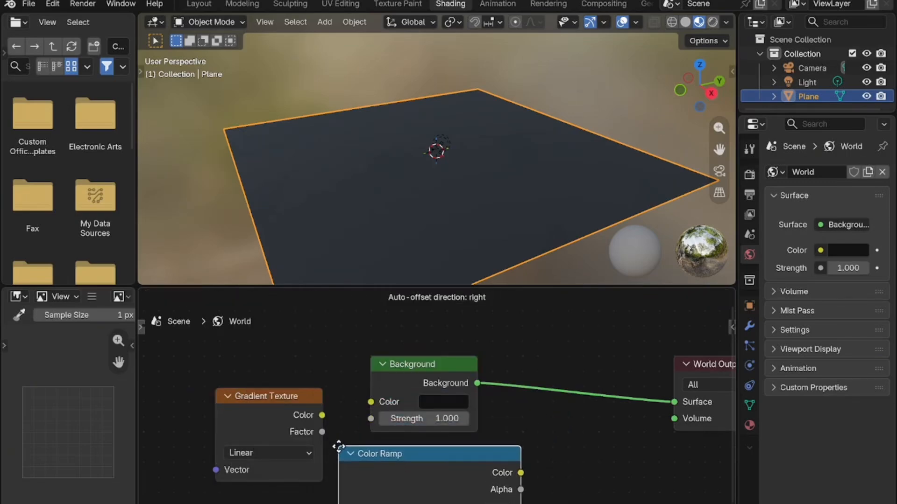
left_click(339, 446)
Step: Space out the World nodes with the Color Ramp between Gradient Texture and Background, and link the gradient's Color output to the ramp's Factor
left_click(273, 398)
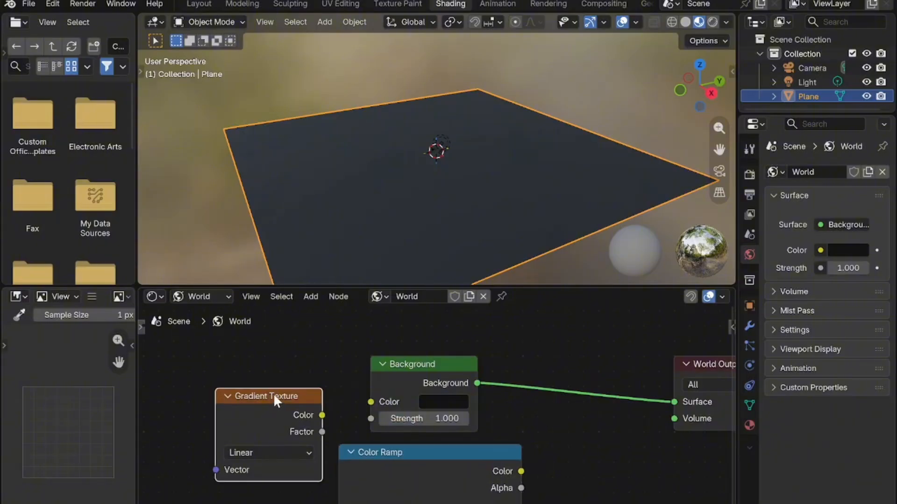
left_click_drag(268, 397, 206, 375)
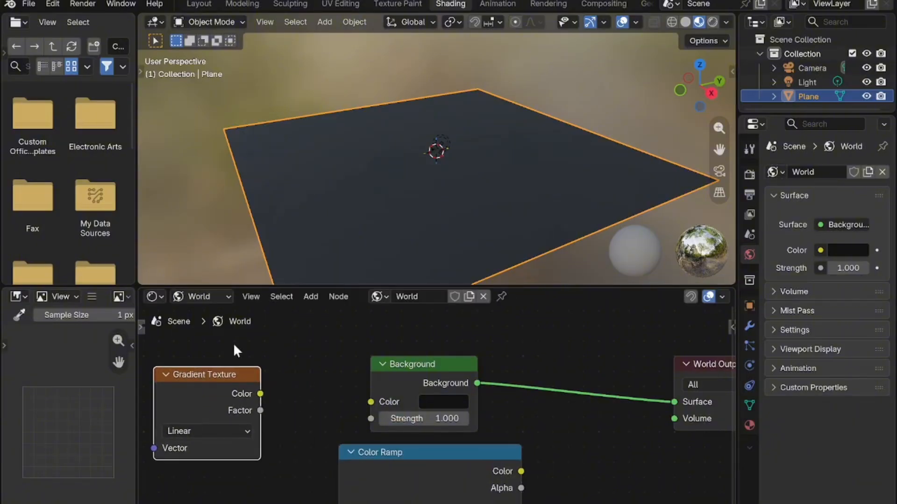
left_click_drag(415, 375, 564, 344)
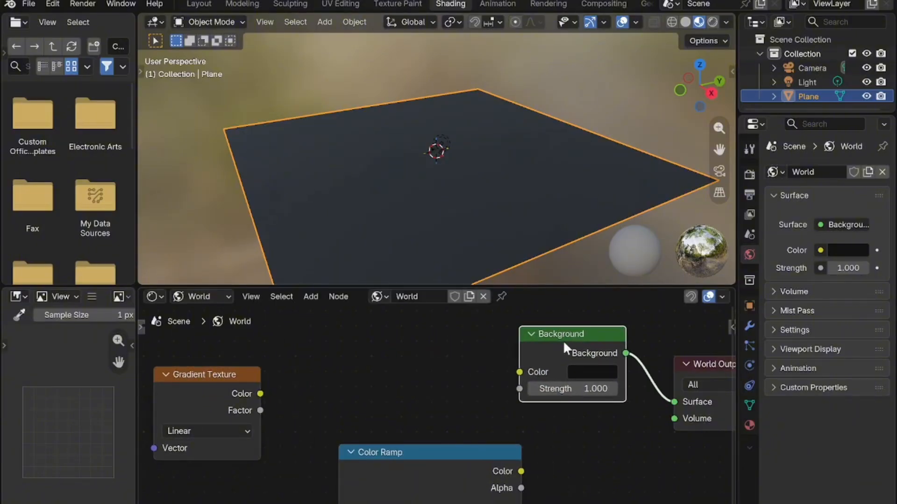
left_click_drag(406, 461, 371, 398)
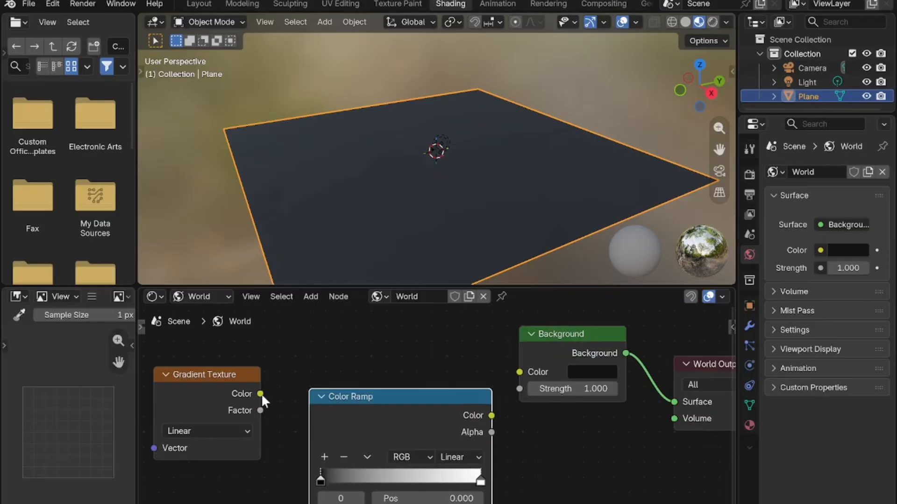
left_click_drag(261, 393, 308, 465)
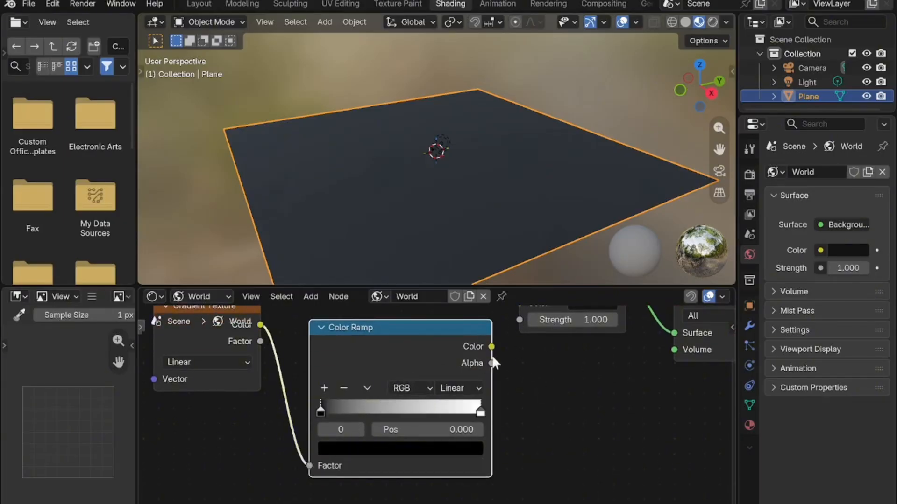
left_click_drag(731, 447, 728, 379)
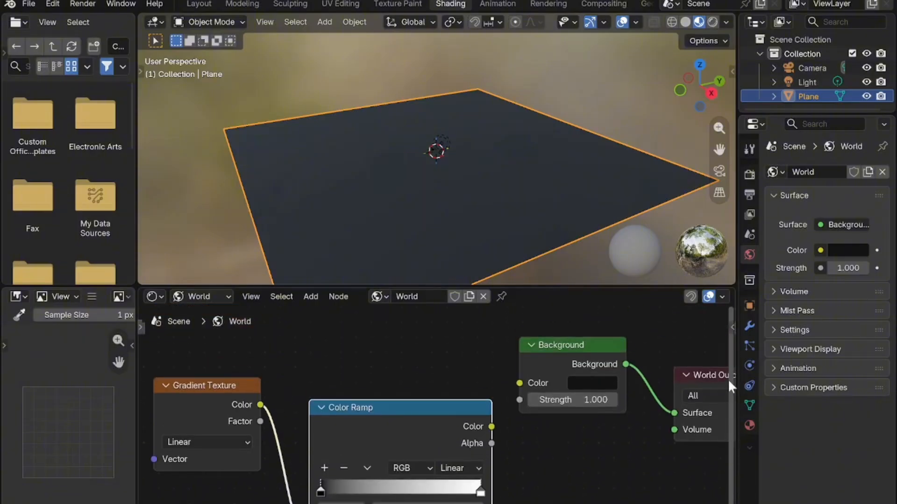
Step: Link the Color Ramp's Color output to the Background's Color input and set the ramp's end stop to dark blue
left_click_drag(500, 397, 512, 383)
left_click_drag(442, 407, 439, 346)
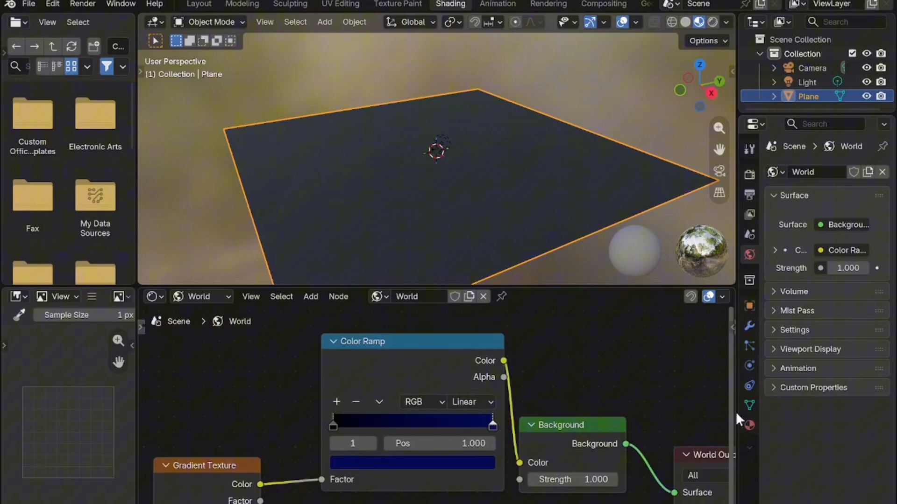
scroll(728, 420, "down", 2, "shift")
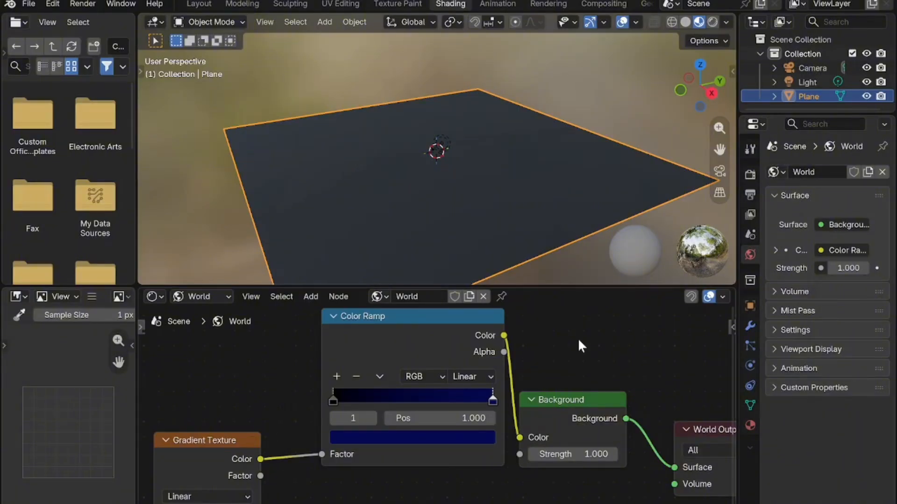
Step: Add a Bézier curve to the scene and rotate it 90 degrees around the X axis
key("shift+a")
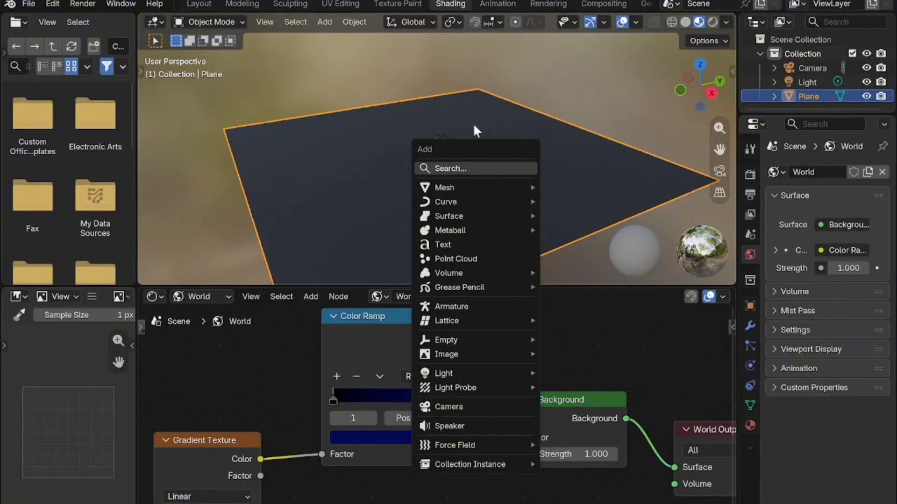
mouse_move(468, 200)
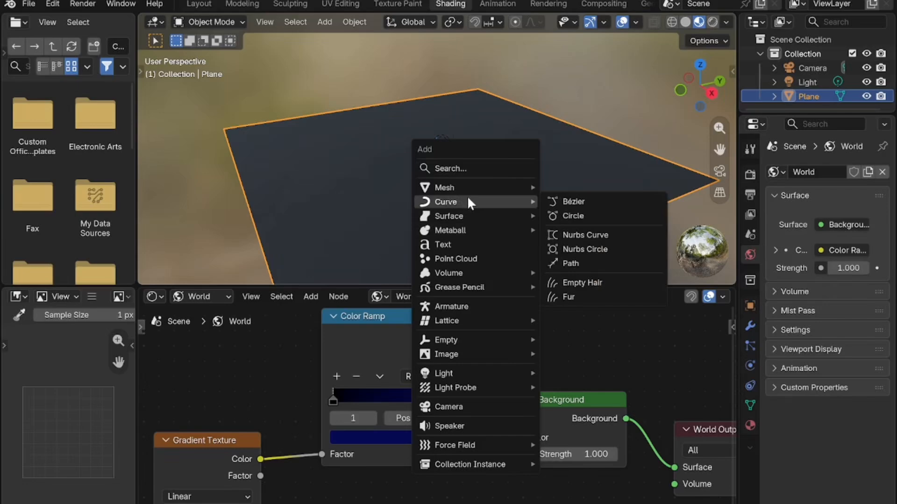
left_click(587, 200)
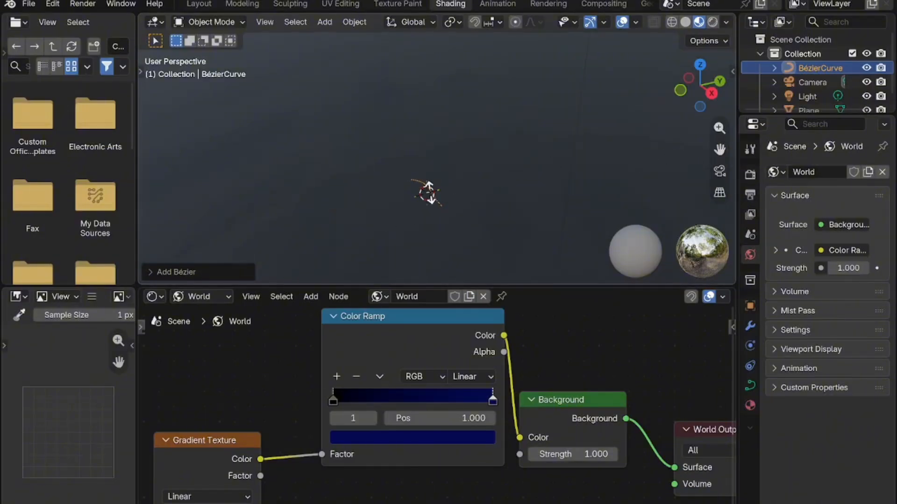
type("rx90")
key("Return")
Step: Raise the Bézier curve along the Z axis well above the ground plane
key("g")
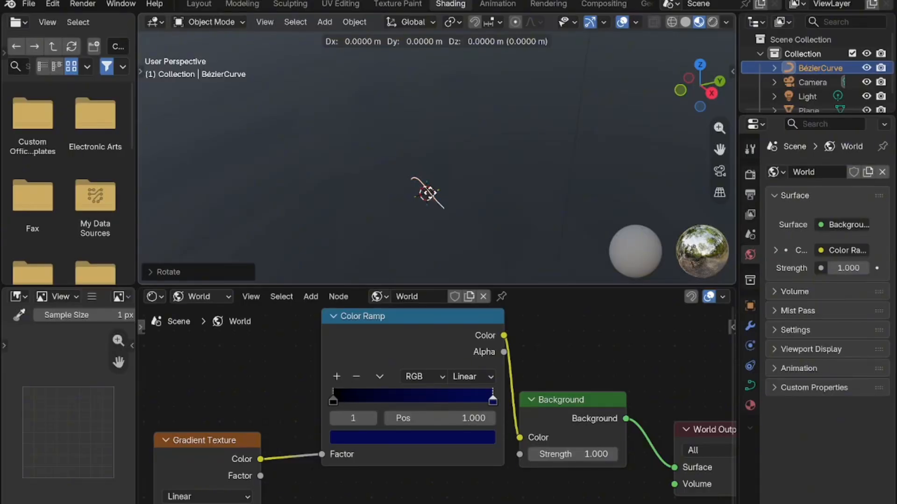
key("z")
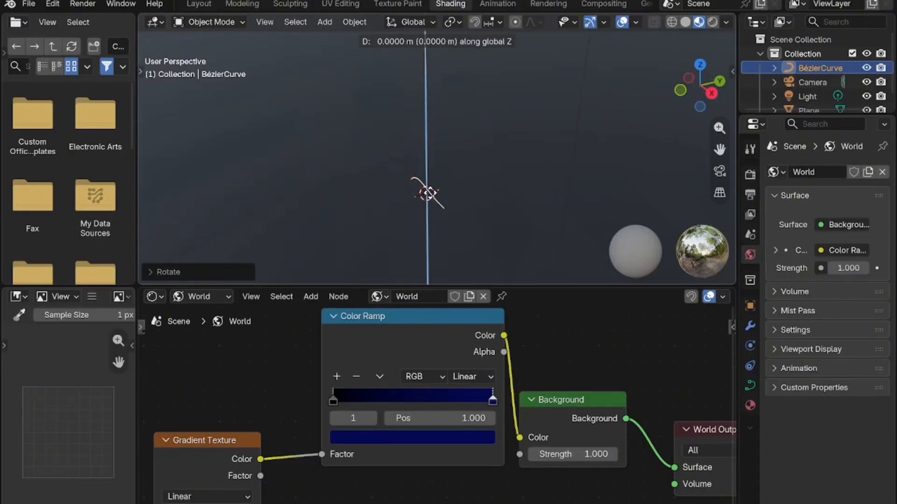
left_click(594, 71)
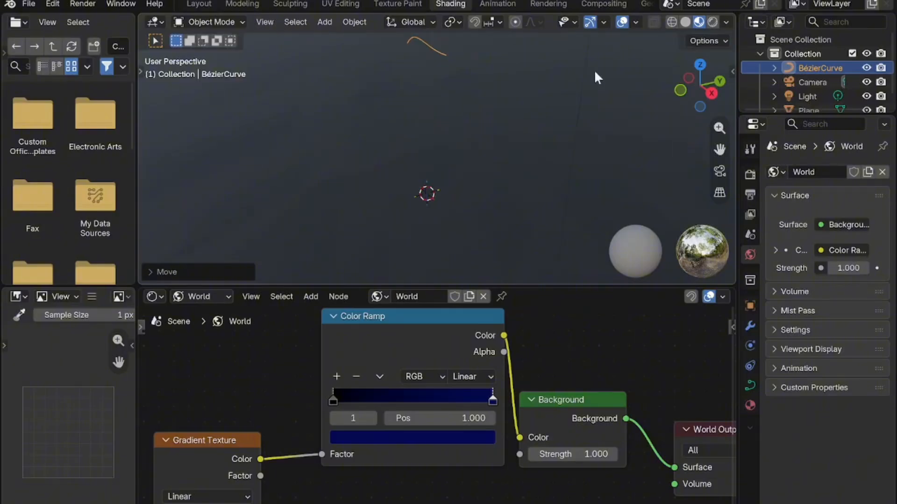
left_click_drag(712, 130, 638, 126)
key("g")
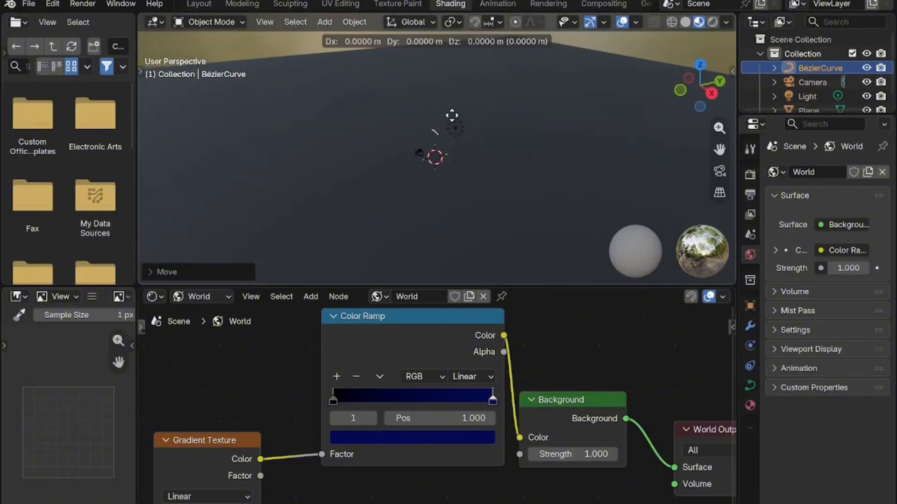
key("z")
left_click(519, 44)
left_click_drag(687, 70, 706, 245)
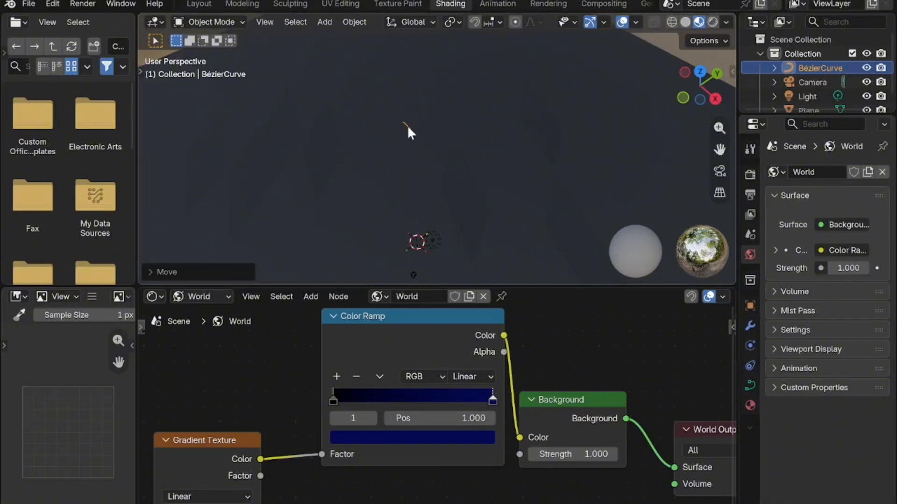
Step: Edit the Bézier curve's shape by pulling one end point's outer handle up and away from the curve
key("Tab")
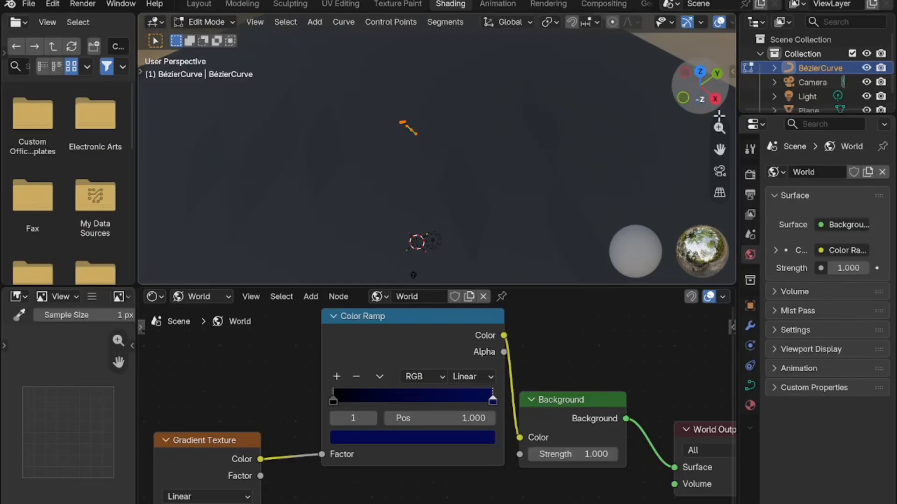
left_click_drag(719, 128, 719, 99)
left_click_drag(720, 150, 830, 200)
left_click_drag(718, 128, 684, 90)
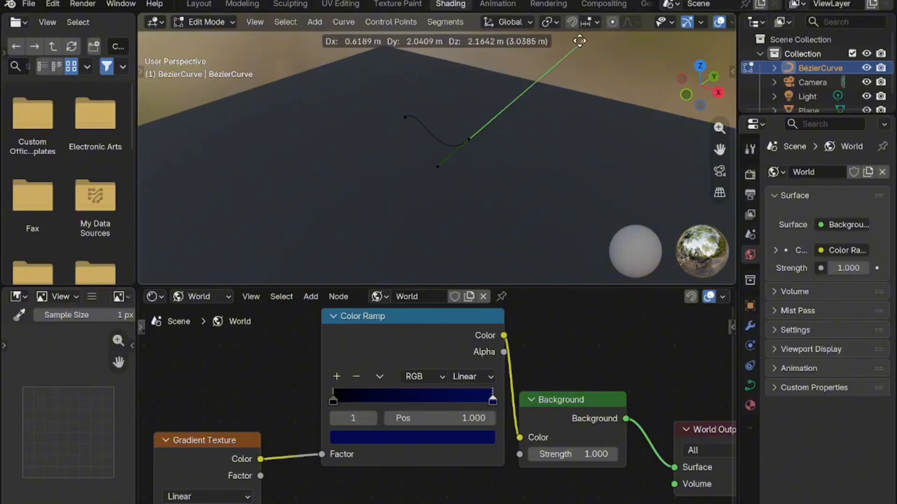
left_click(546, 65)
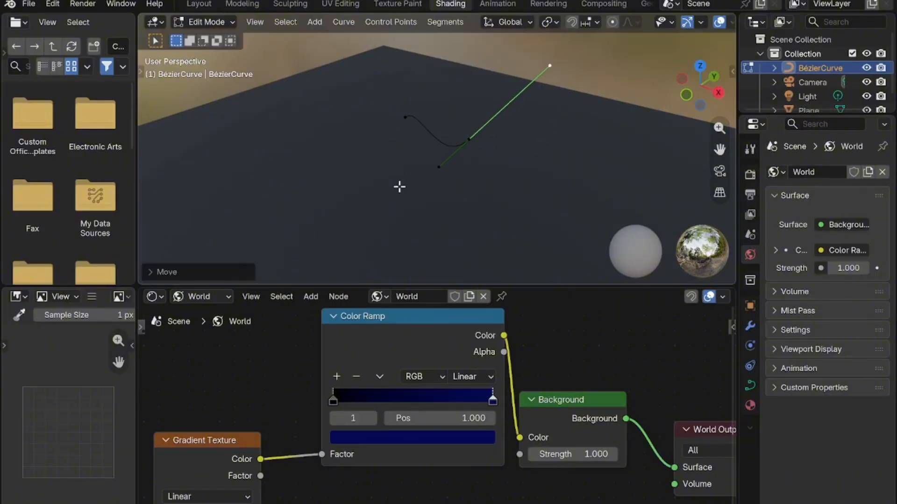
Step: Adjust the inner handle of the same end point to change the bend of the curve
left_click(441, 165)
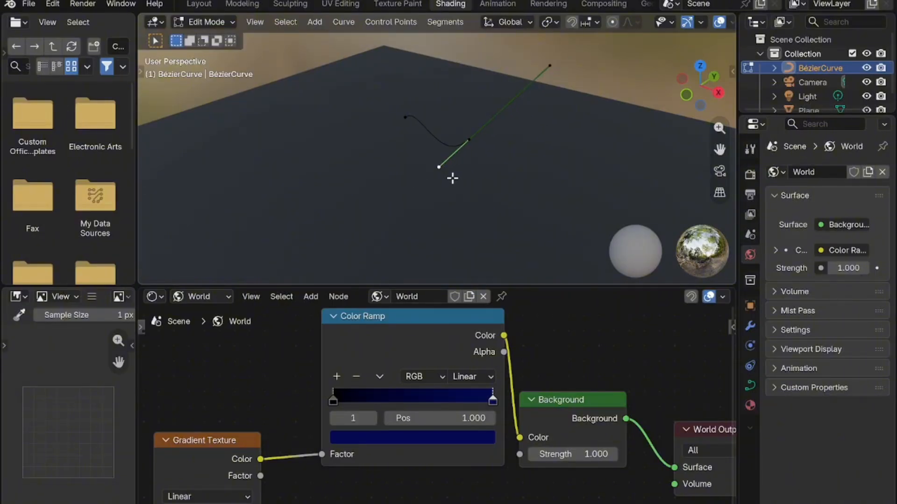
key("g")
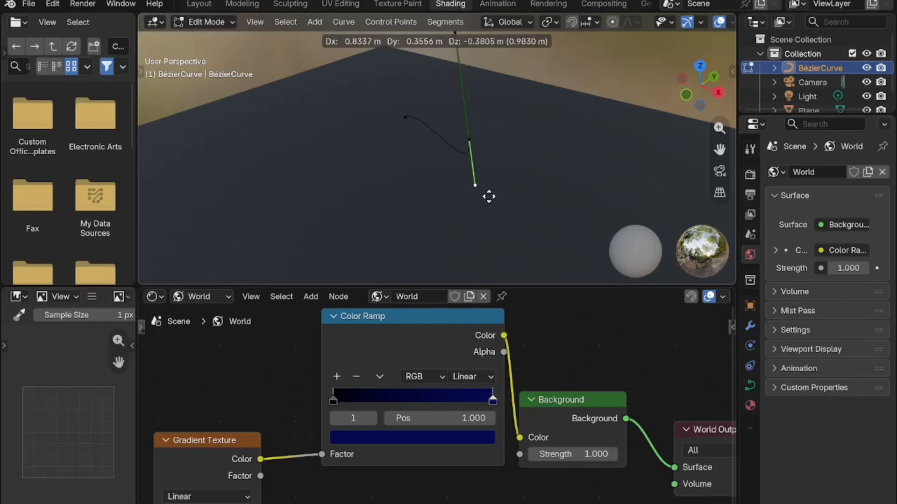
left_click(447, 208)
left_click(469, 140)
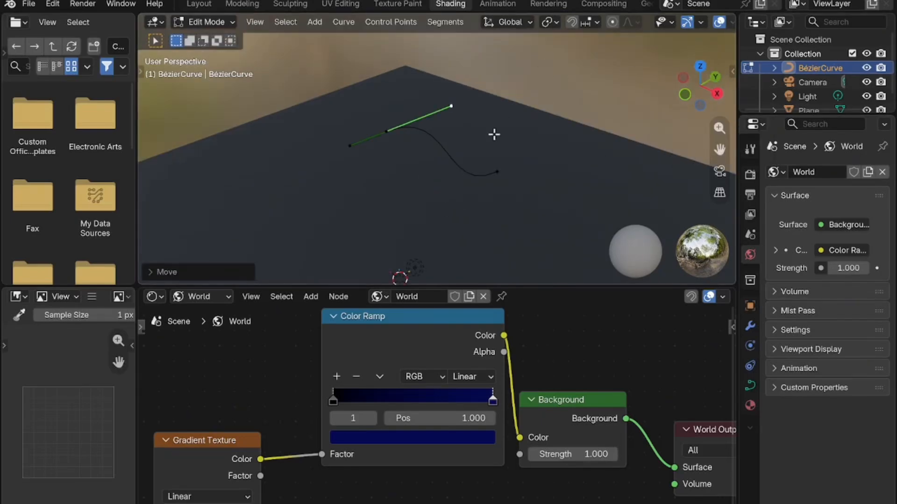
Step: Subdivide the Bézier curve to add more control points
left_click_drag(705, 89, 666, 93)
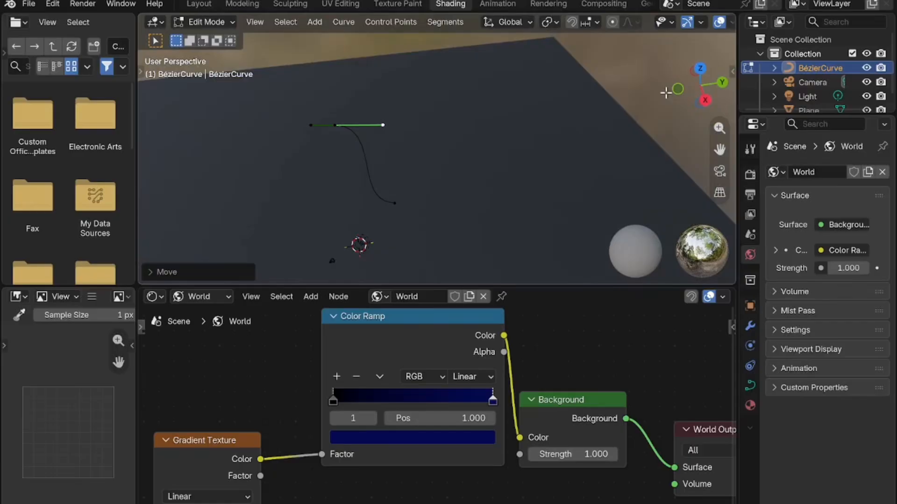
right_click(350, 128)
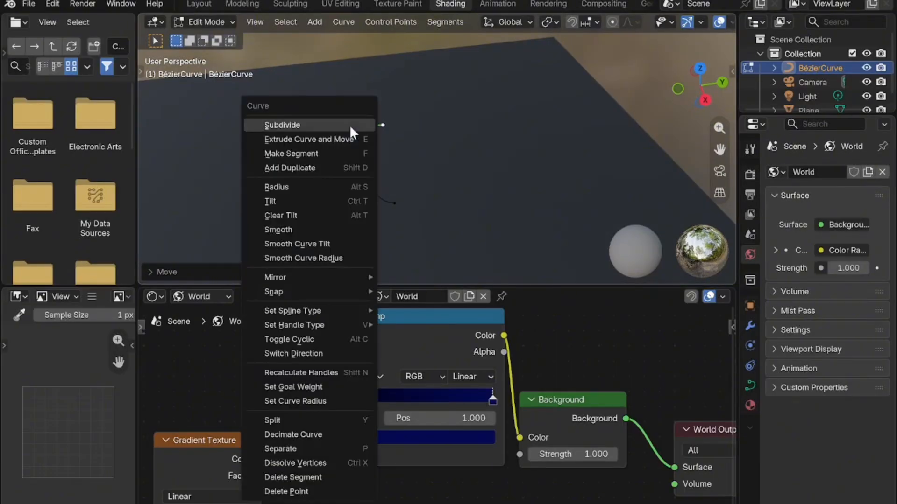
left_click(326, 124)
Step: Reposition the curve's end handle and control points to form a longer, winding path over the plane
left_click(473, 126)
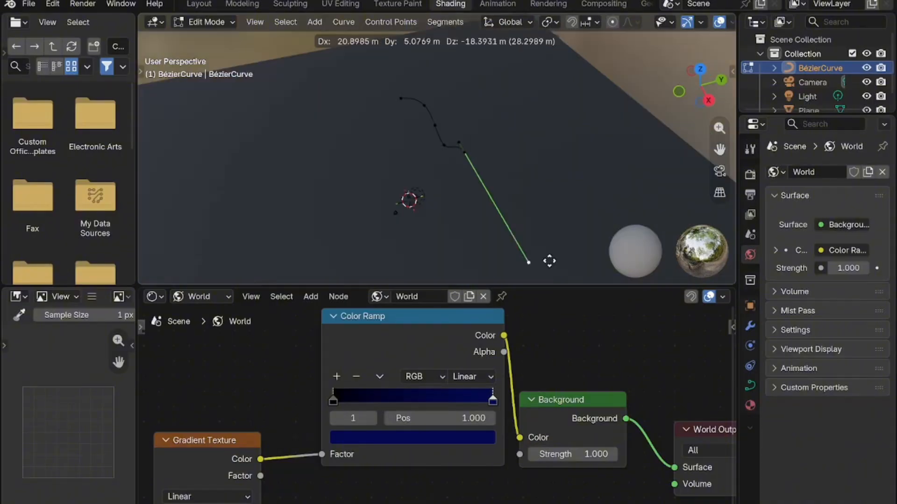
left_click(489, 269)
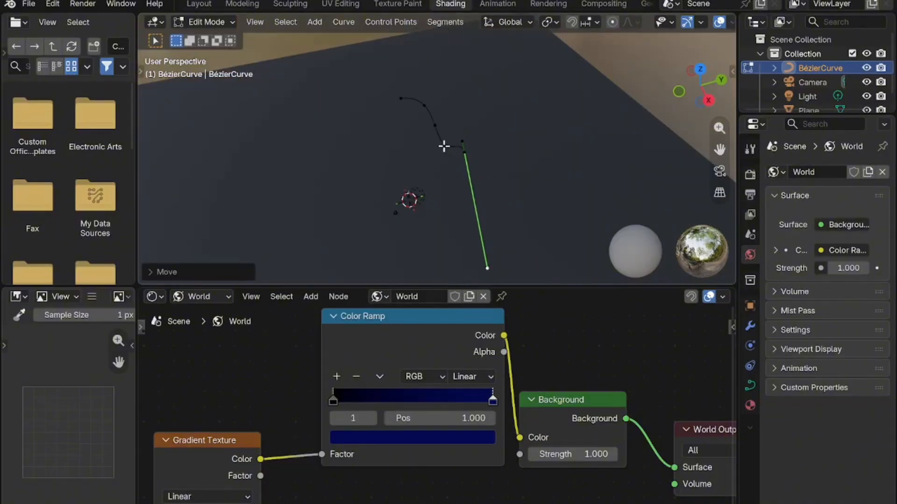
left_click(444, 146)
key("g")
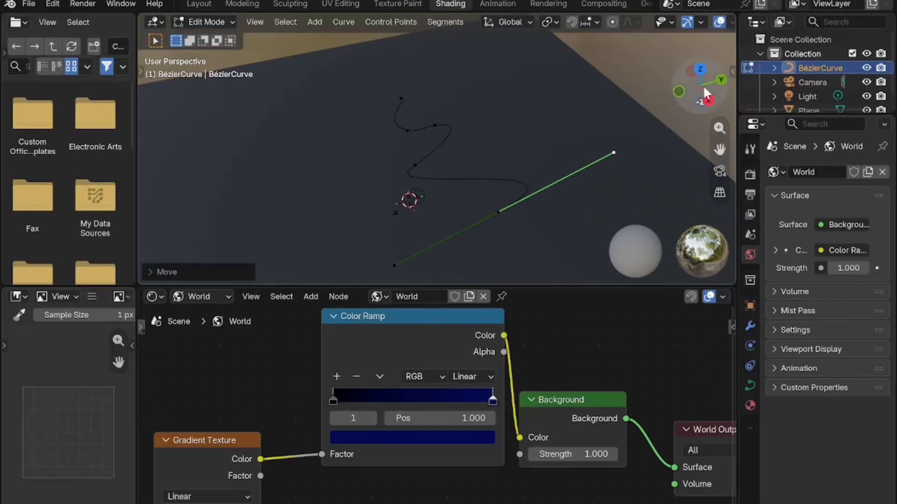
mouse_move(704, 92)
left_mouse_down()
mouse_move(678, 66)
mouse_move(680, 87)
mouse_move(708, 93)
left_mouse_up()
Step: Refine the winding curve by moving its handles and points along the Y and Z axes, and return to Object Mode
key("g")
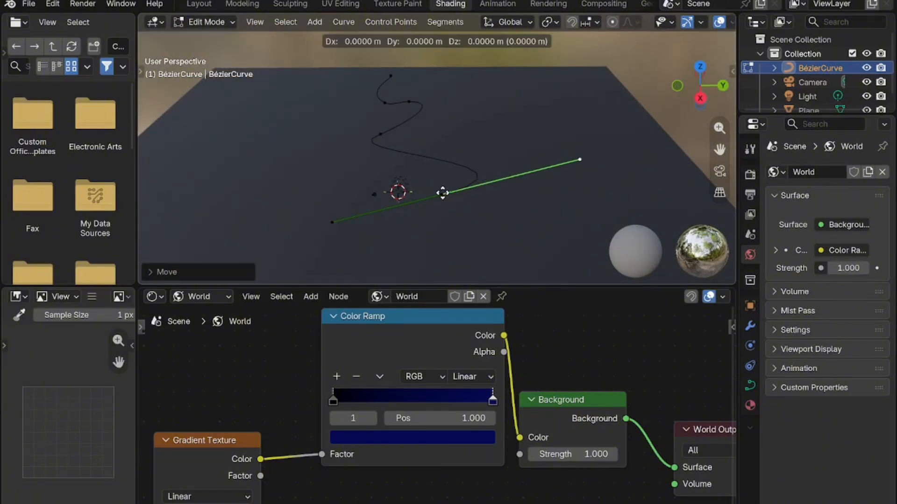
key("y")
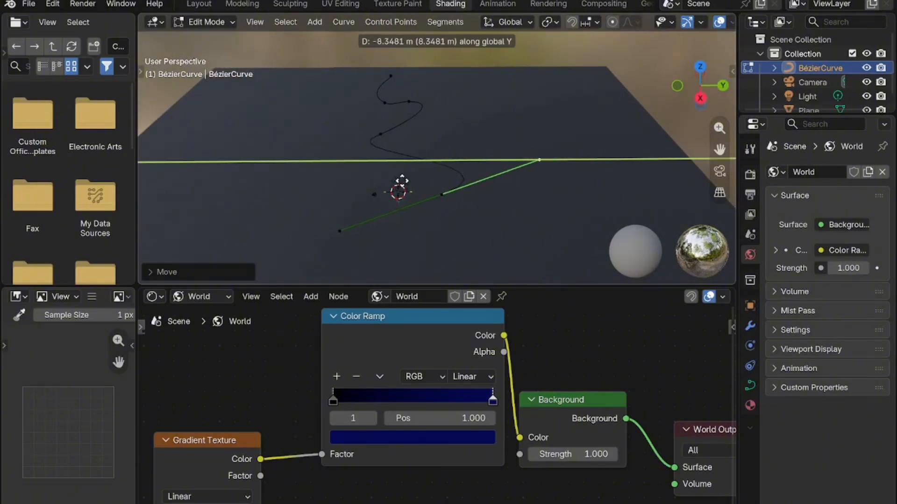
key("z")
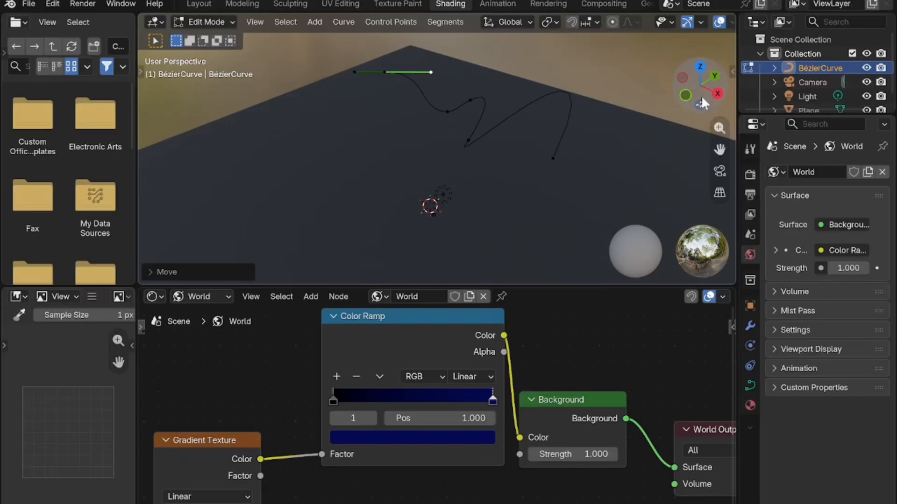
left_click_drag(702, 99, 680, 82)
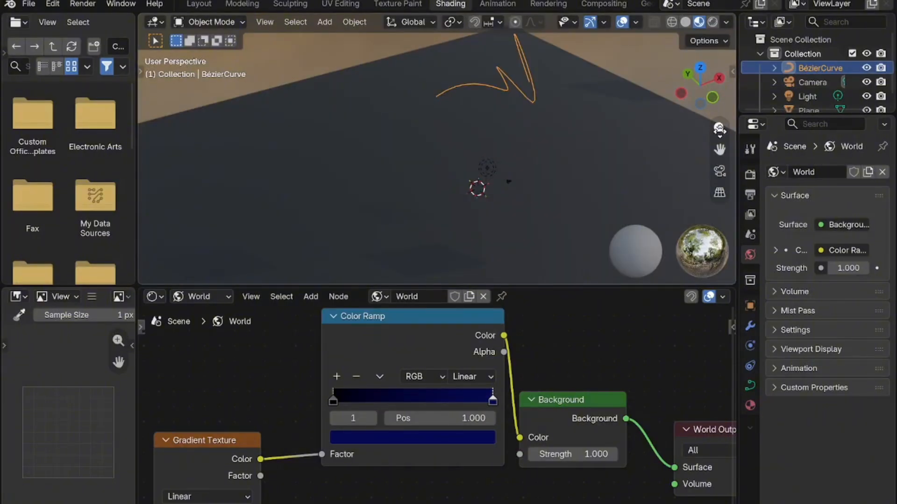
Step: Inspect the Bézier curve's Geometry and Bevel settings, and return to the World properties
mouse_move(717, 150)
left_mouse_down()
mouse_move(705, 158)
mouse_move(719, 146)
left_mouse_up()
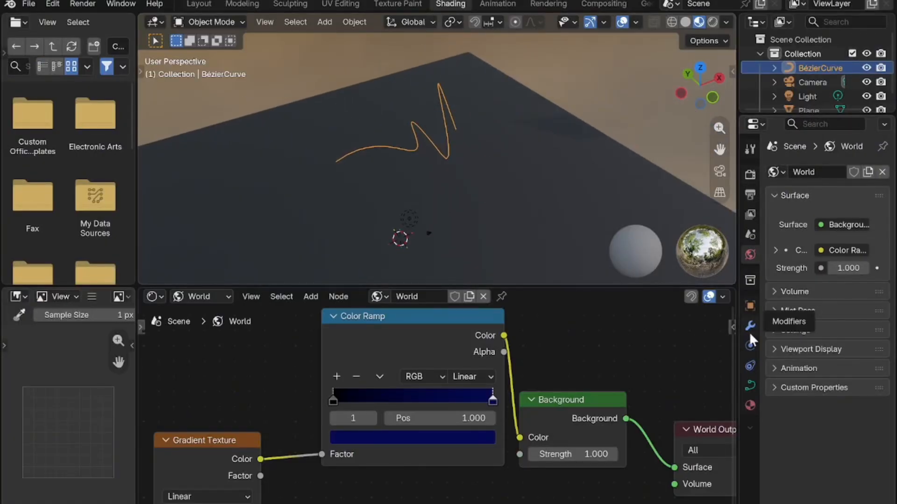
left_click(750, 383)
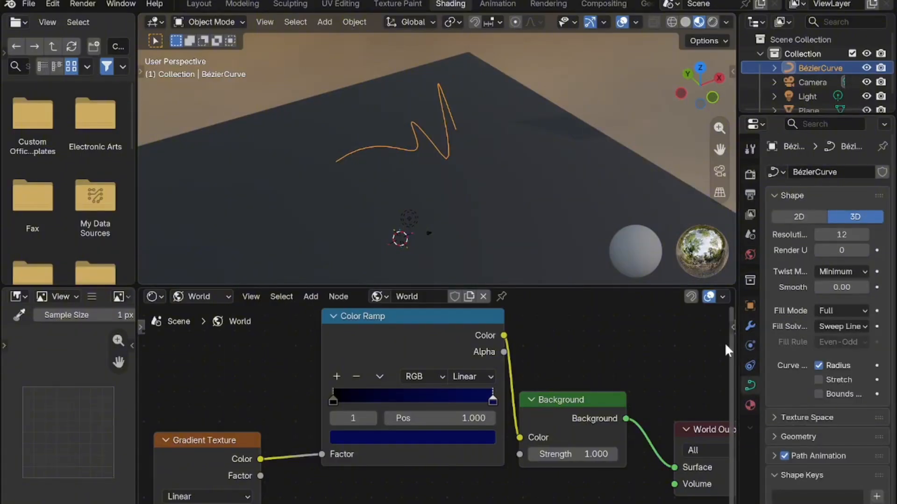
left_click(813, 437)
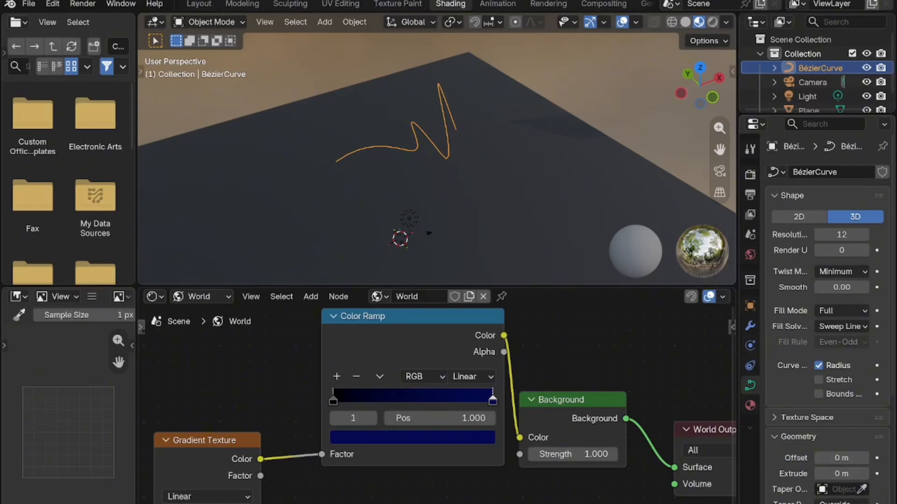
scroll(809, 399, "down", 6)
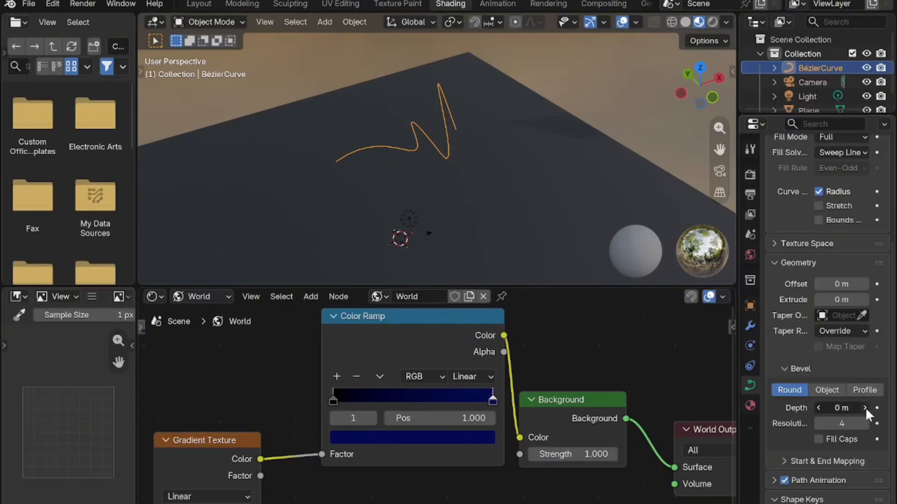
left_click(750, 254)
Step: Duplicate the Bézier curve and place the copy beside the original along the Y axis
left_click_drag(700, 79, 712, 95)
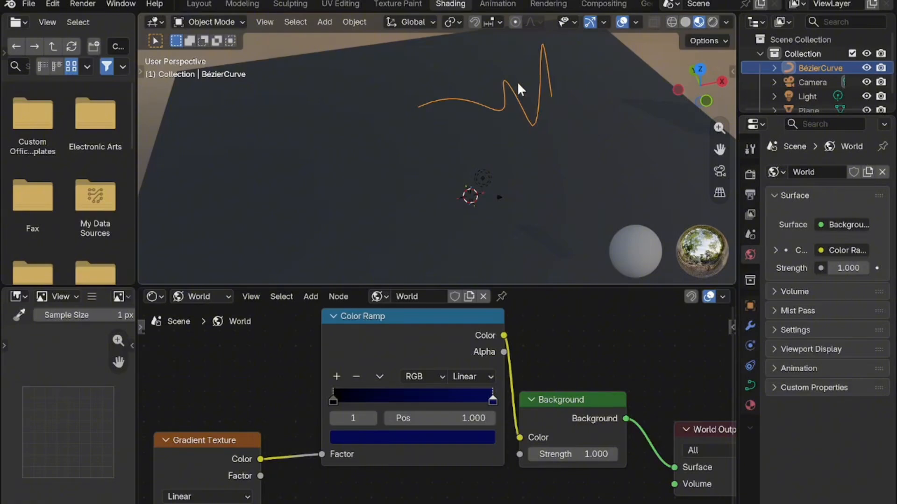
key("shift+d")
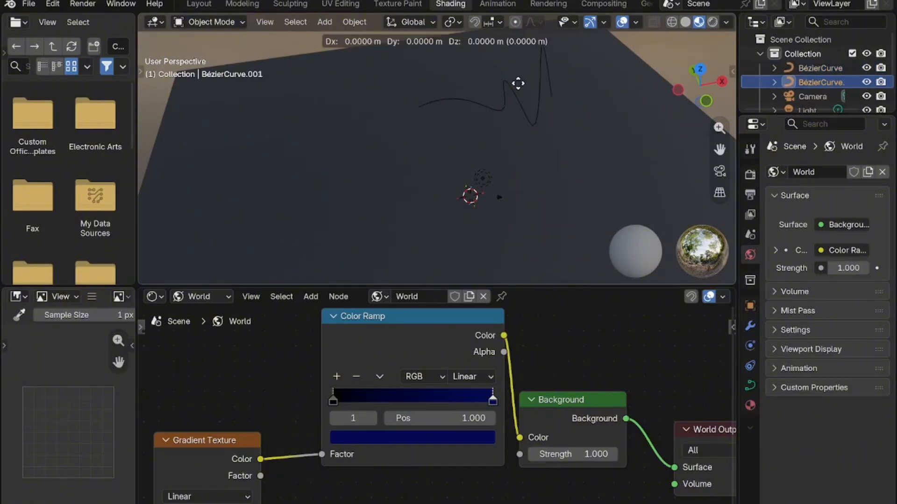
key("y")
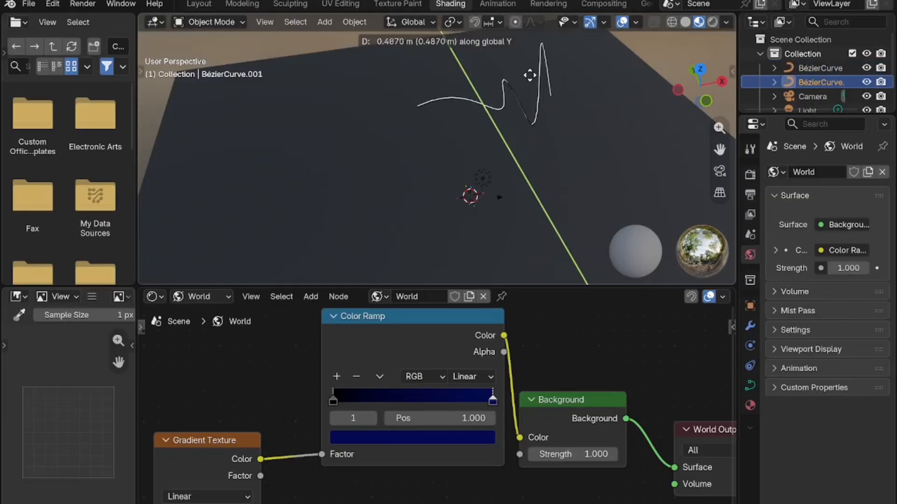
left_click(563, 116)
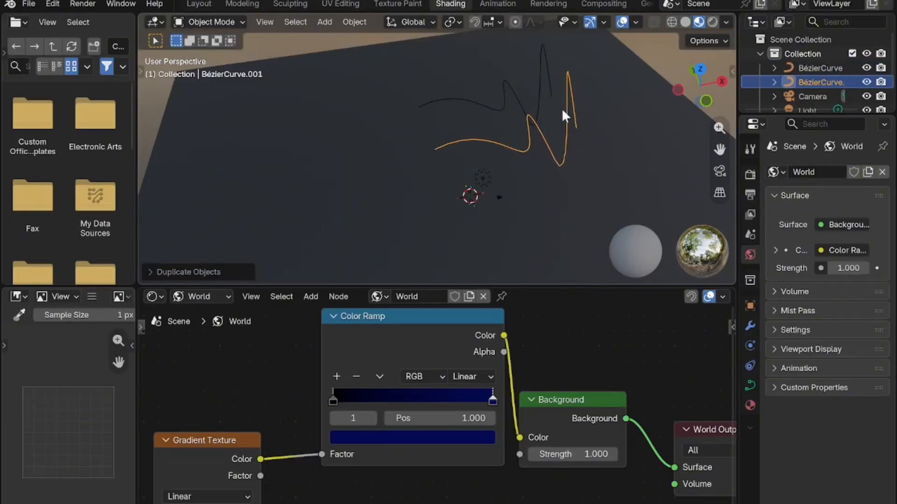
Step: Duplicate the copied curve, offset the new one along the X axis, and select the first copy again
key("shift+d")
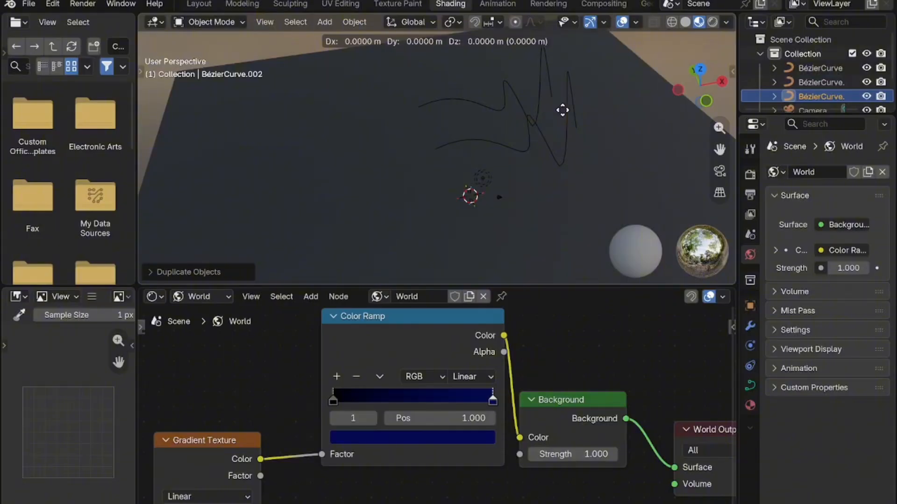
key("x")
left_click(602, 114)
left_click(515, 145)
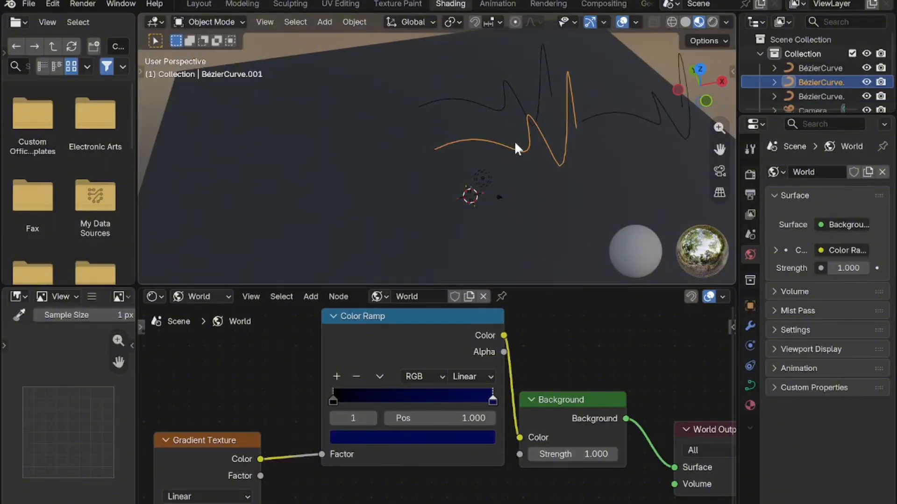
Step: Duplicate the first copied curve along the Y axis and rotate the new copy about the X axis
key("shift+d")
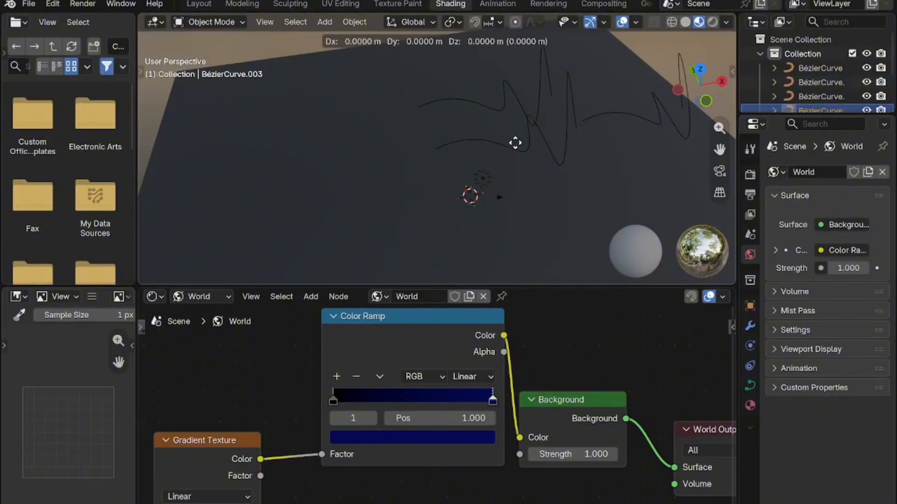
key("y")
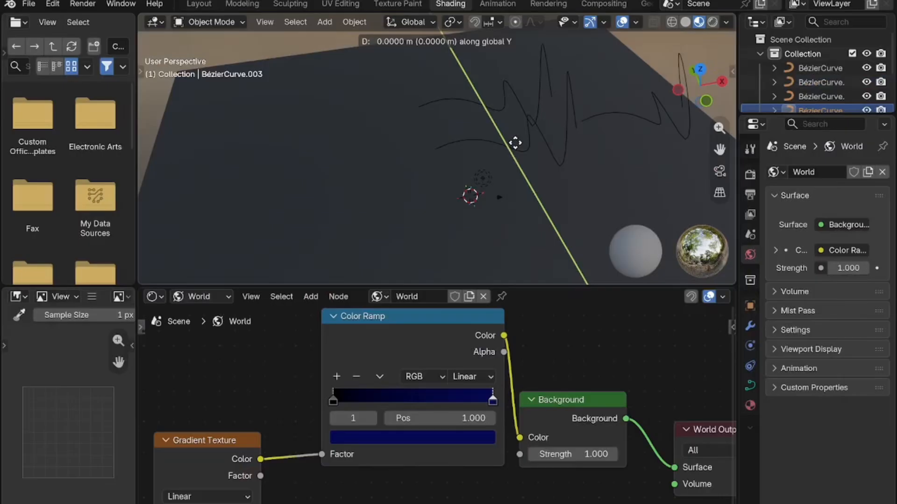
left_click(565, 200)
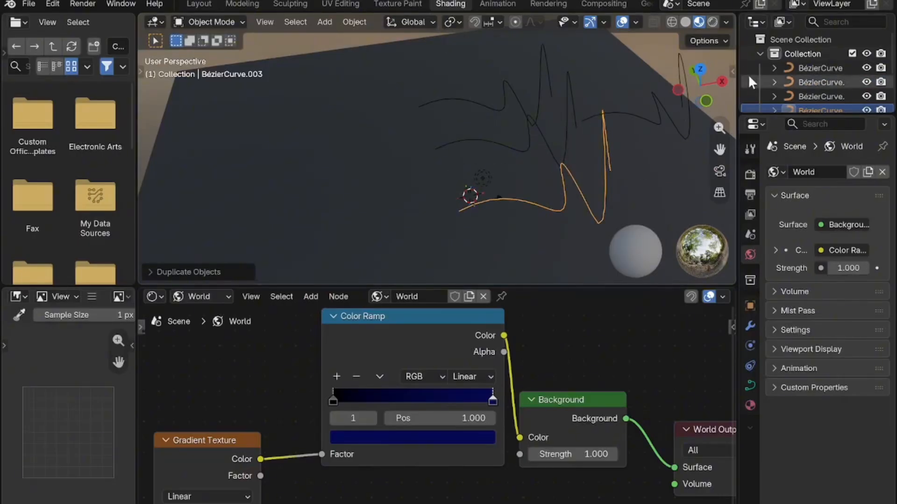
left_click_drag(699, 85, 735, 85)
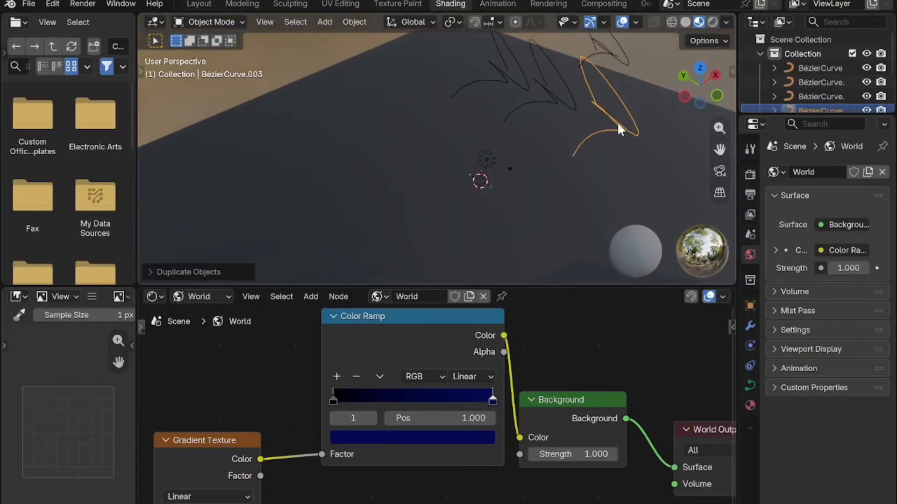
key("r")
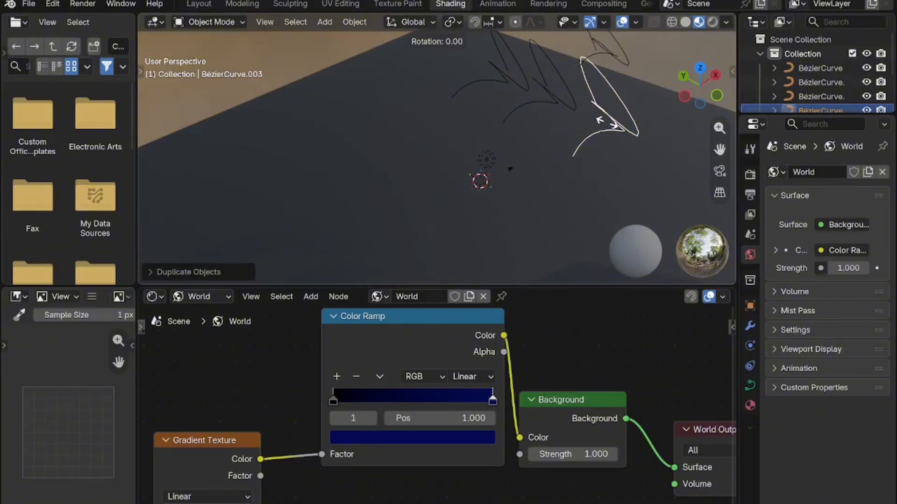
key("x")
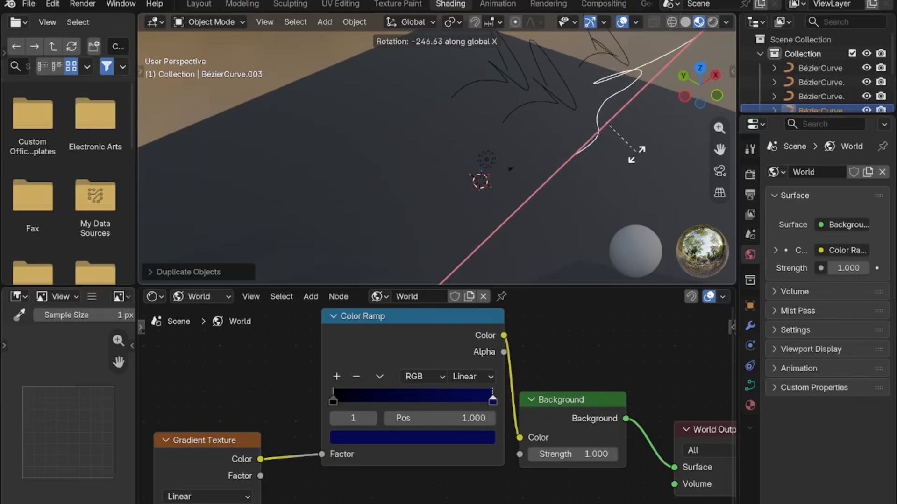
left_click(611, 210)
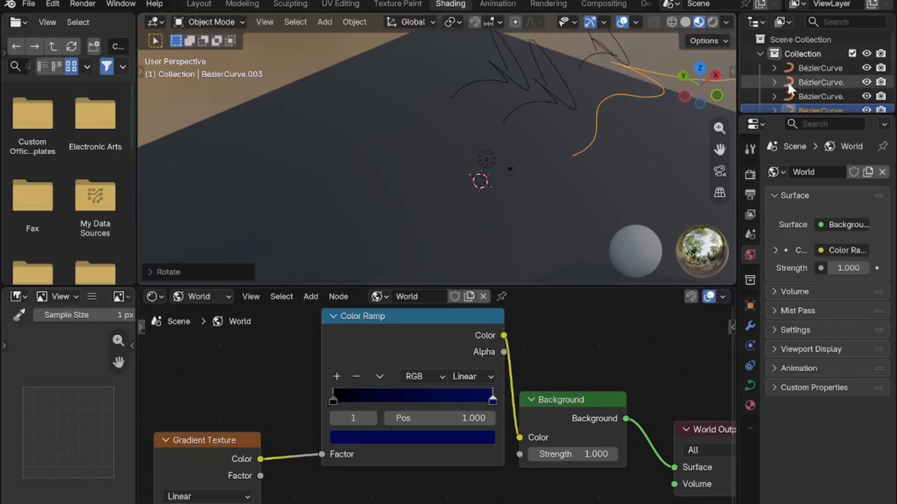
Step: Delete the curve copy that was offset along X, and rotate the original Bézier curve about the Y axis to about 149.2°
left_click(789, 95)
key("Delete")
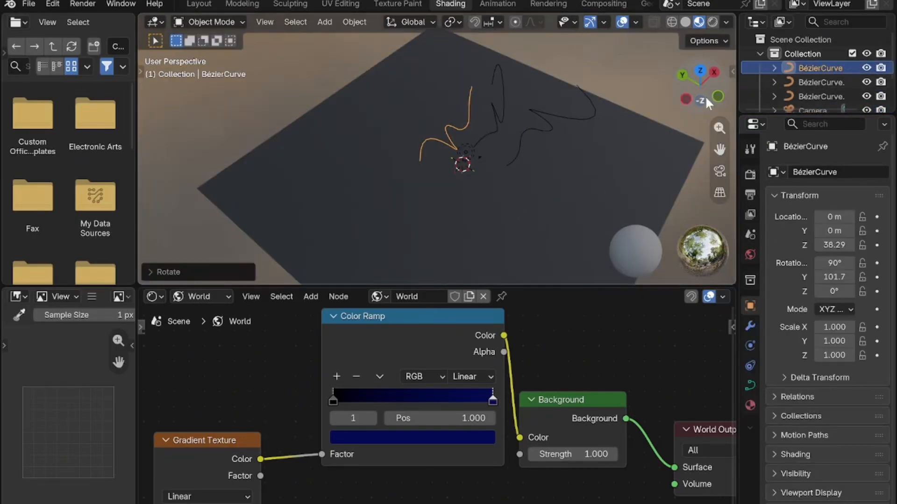
left_click_drag(705, 96, 887, 91)
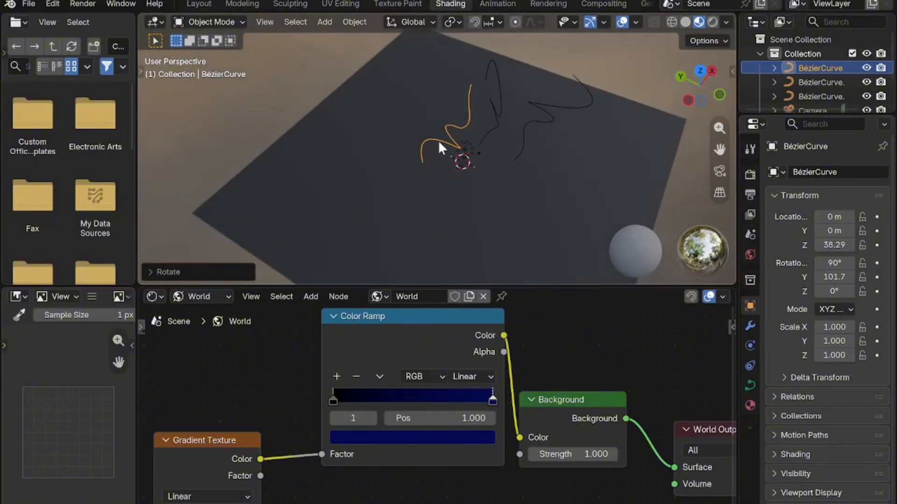
key("r")
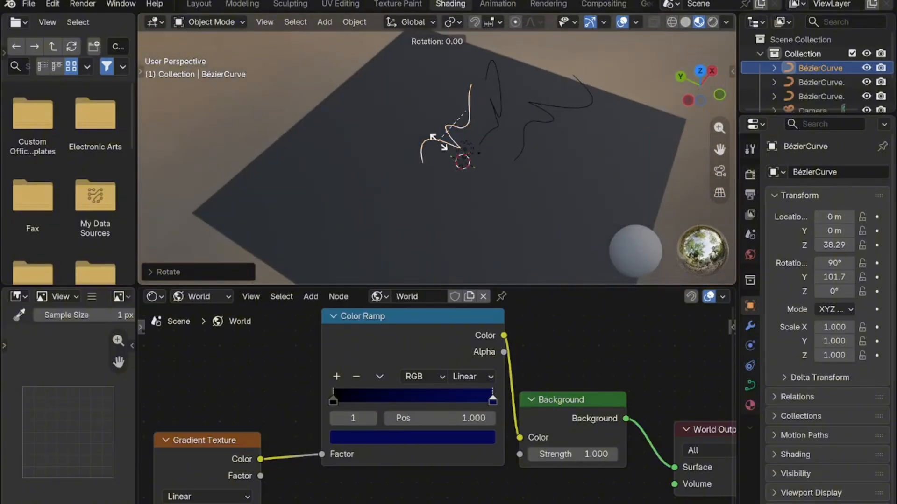
key("y")
left_click(472, 126)
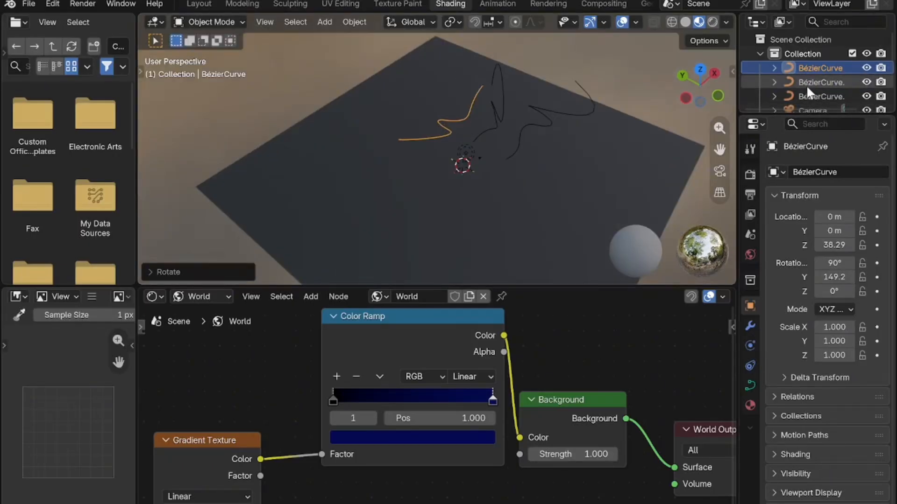
Step: Select all three curves and duplicate them about -51.7 m along the X axis
left_click(807, 84, "shift")
left_click(814, 95, "shift")
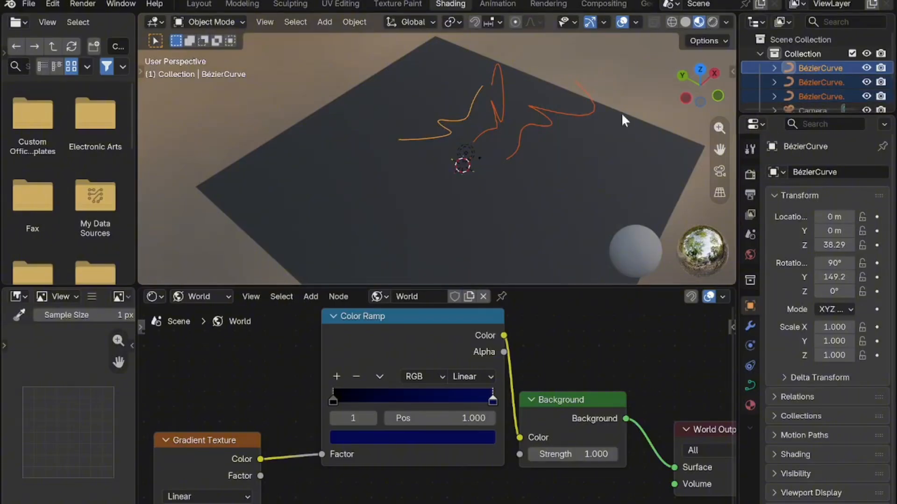
key("shift+d")
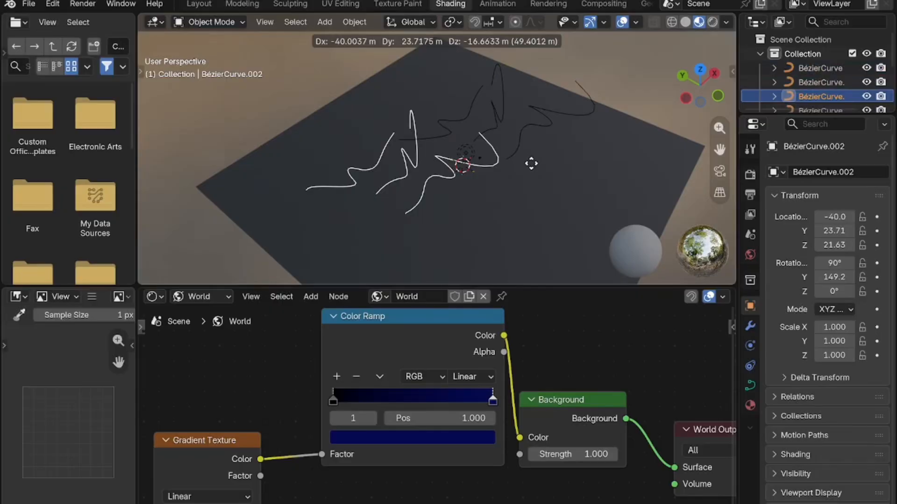
key("x")
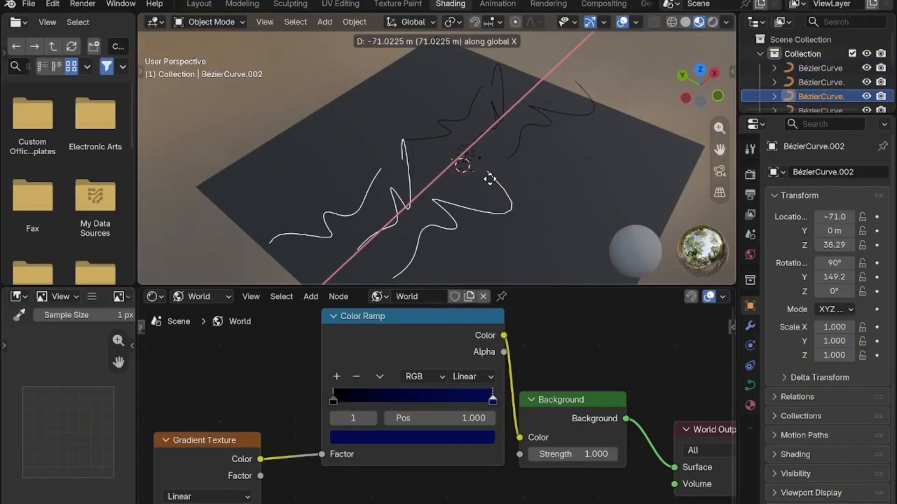
left_click(544, 171)
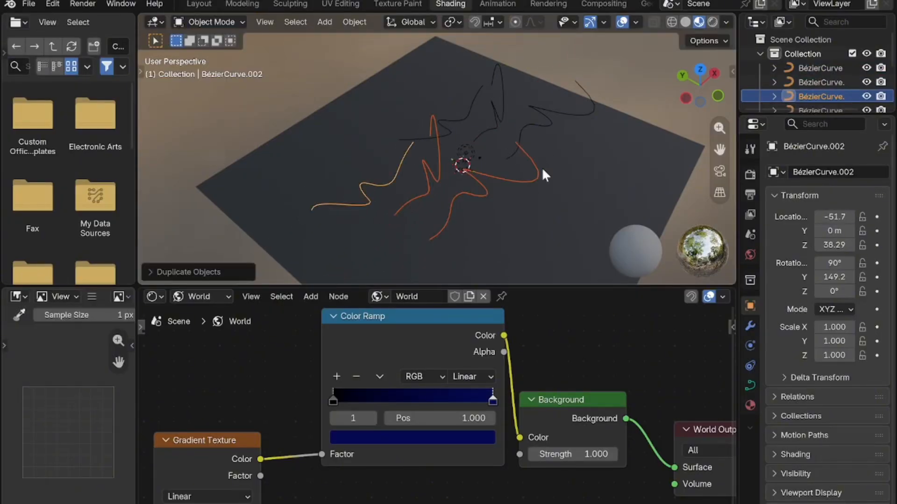
Step: Rotate the three duplicated curves about the global Y axis, to a Y rotation of about -19.4°
left_click_drag(710, 82, 720, 56)
key("r")
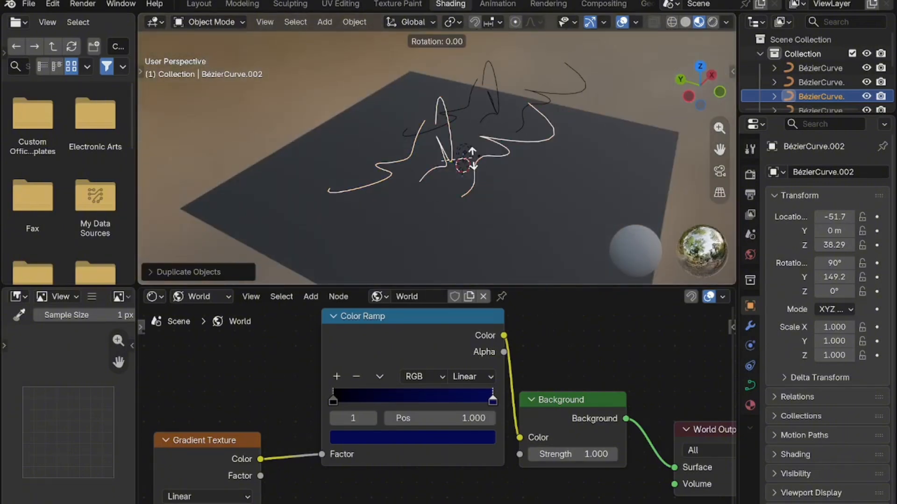
key("x")
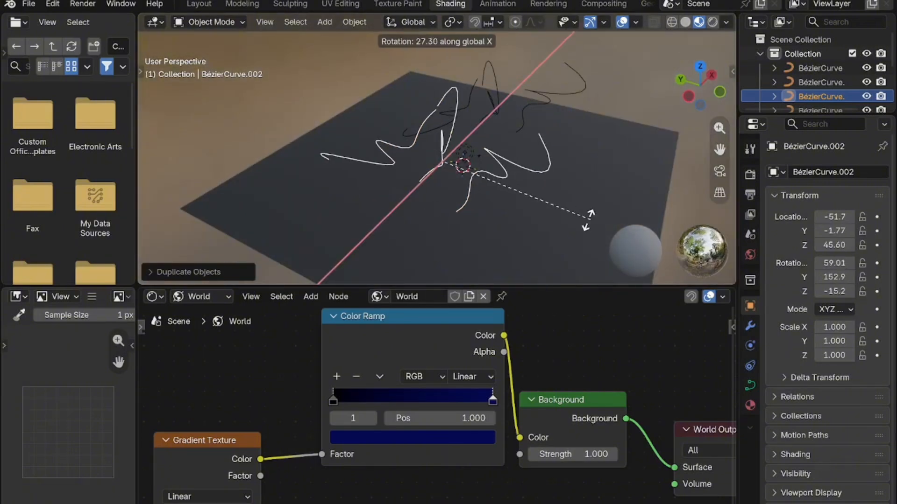
key("y")
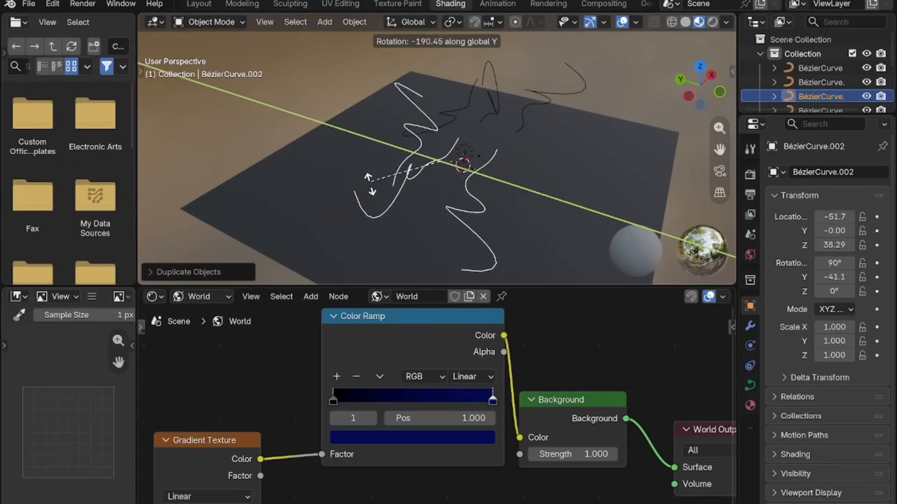
left_click(376, 192)
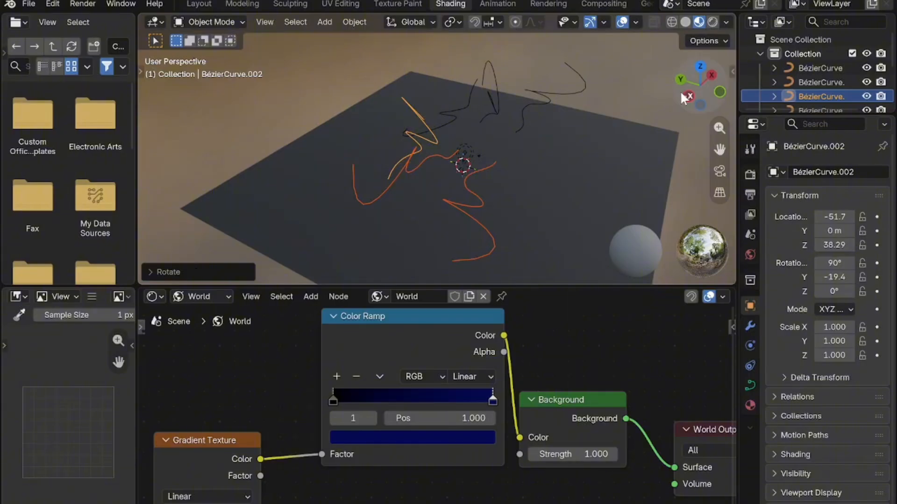
Step: Convert all the selected Bézier curves to meshes
mouse_move(683, 97)
left_mouse_down()
mouse_move(647, 59)
mouse_move(532, 70)
mouse_move(463, 103)
mouse_move(374, 105)
mouse_move(528, 100)
mouse_move(499, 136)
mouse_move(322, 100)
mouse_move(355, 89)
mouse_move(322, 116)
mouse_move(205, 93)
mouse_move(674, 93)
left_mouse_up()
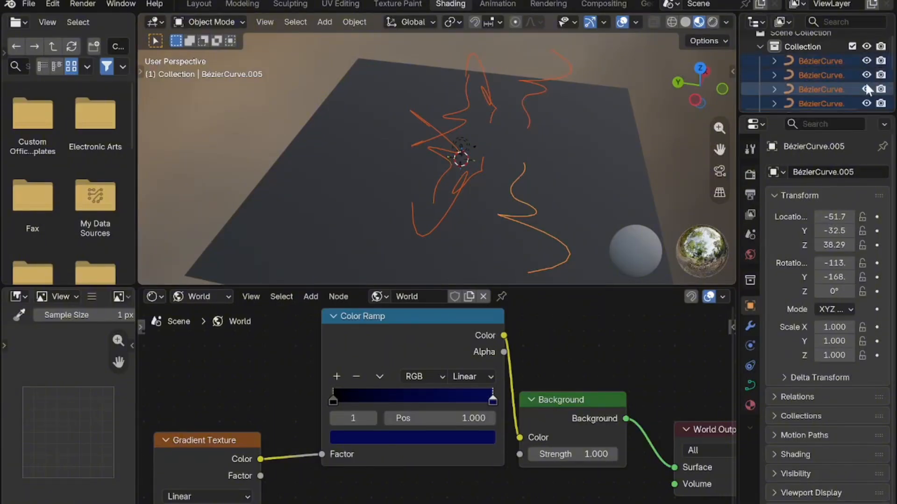
left_click(354, 23)
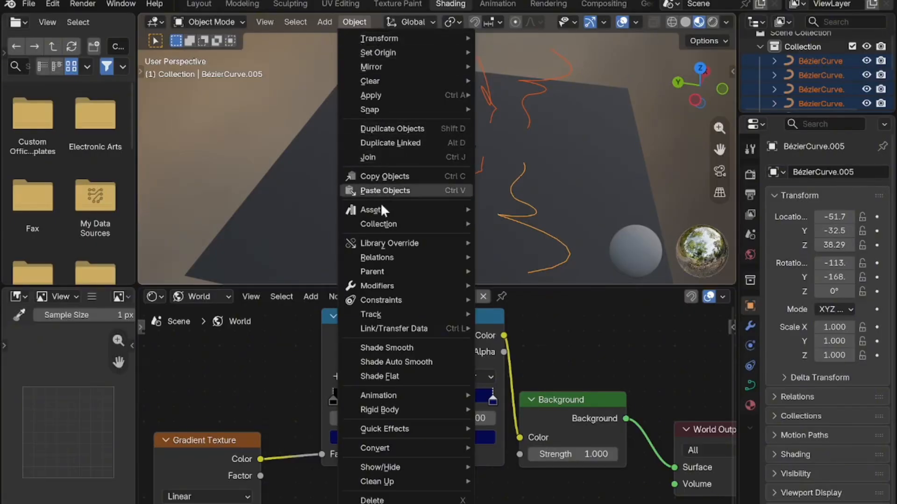
mouse_move(453, 449)
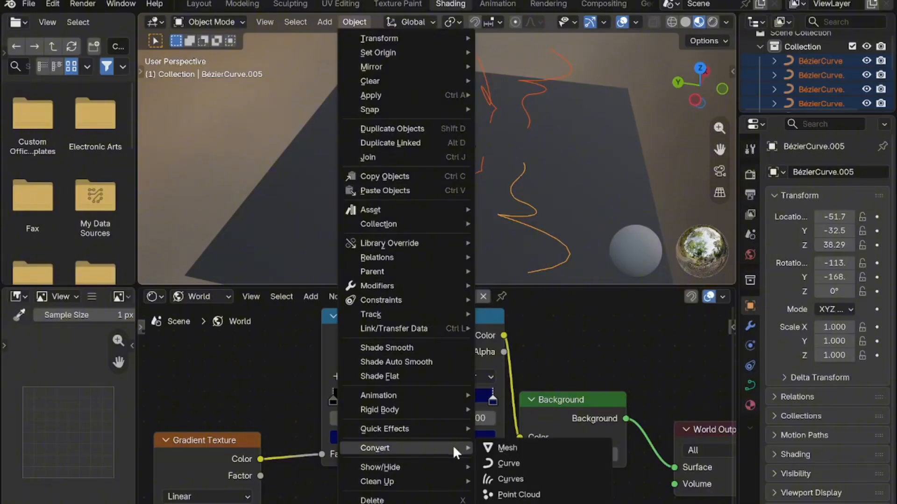
left_click(522, 442)
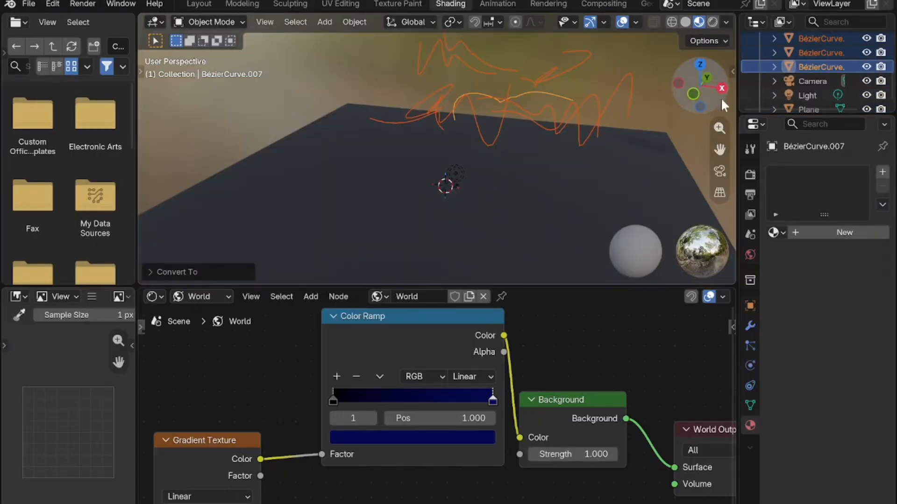
Step: Create a new material for the active curve mesh, with a green Emission shader at strength 2.000
left_click(777, 70)
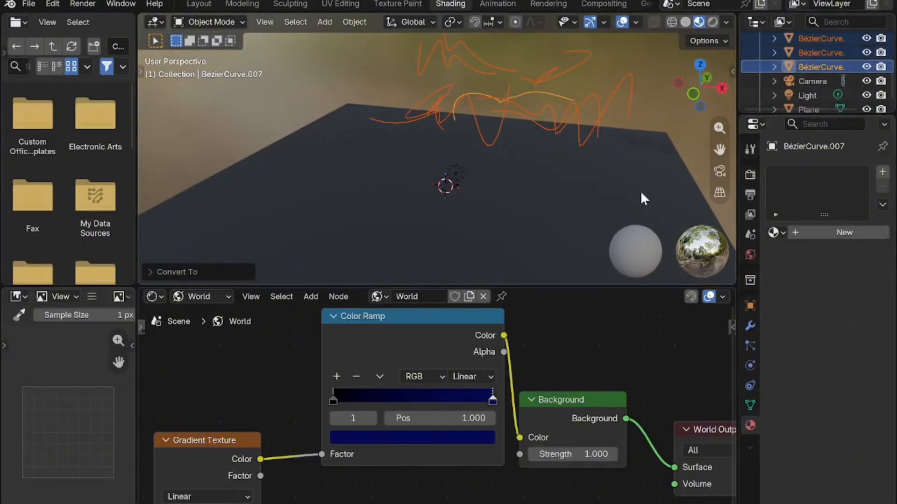
left_click(749, 425)
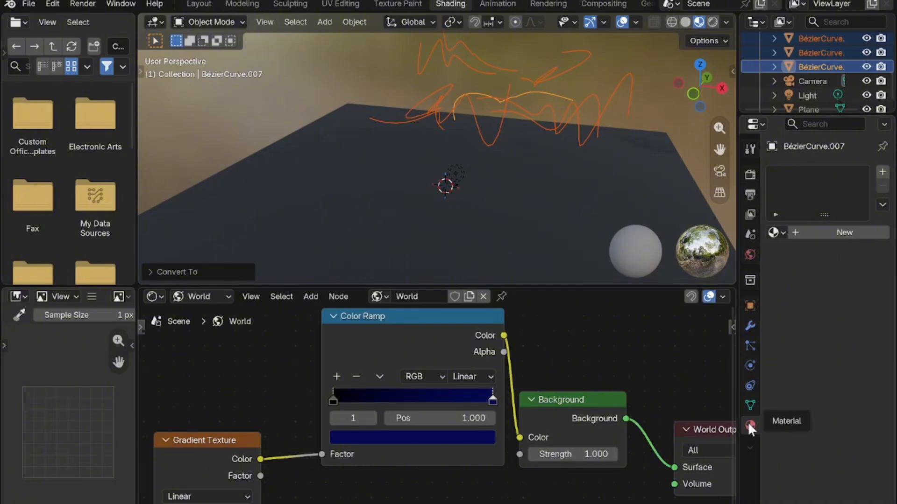
left_click(829, 235)
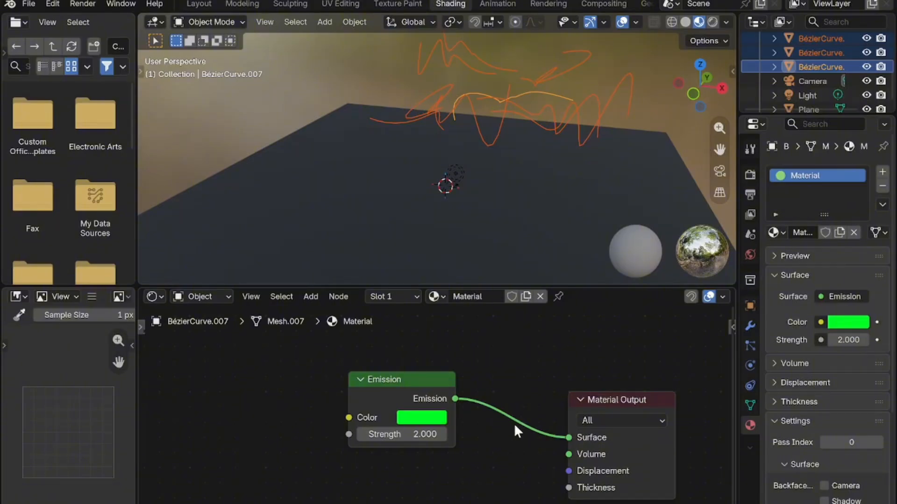
Step: Add a Transparent BSDF node above the Emission node in the curve material
key("shift+a")
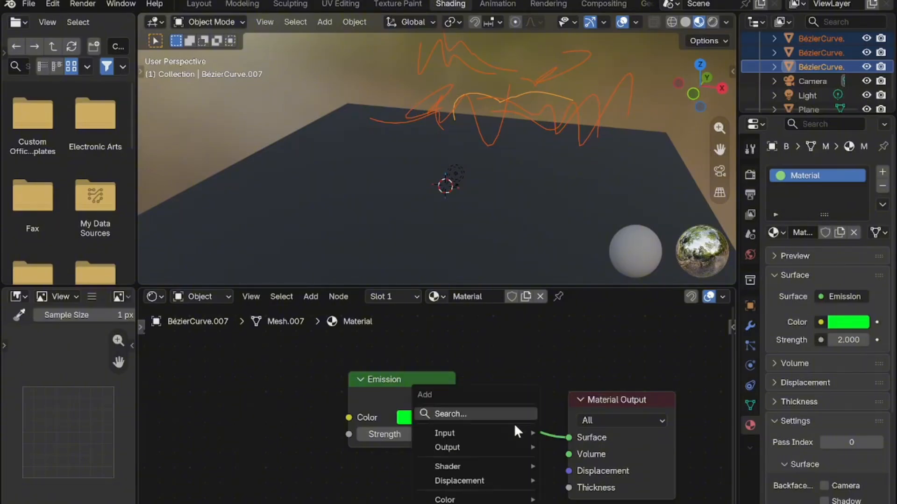
mouse_move(469, 466)
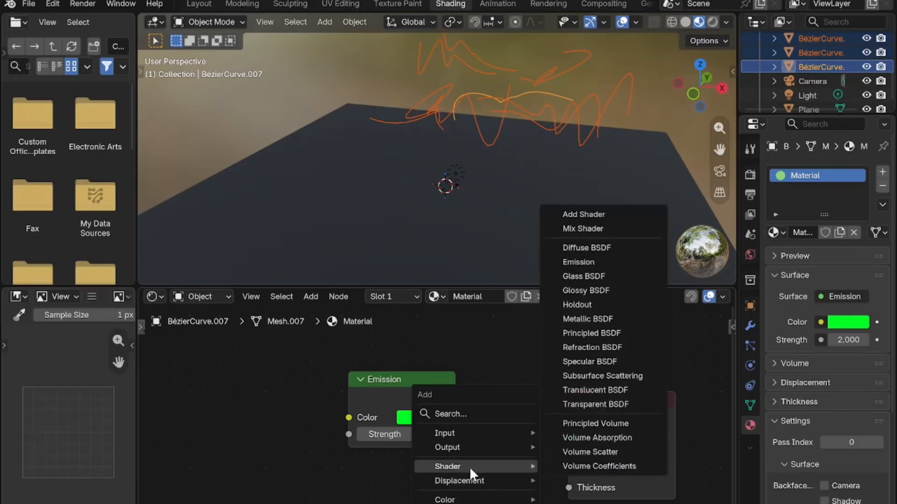
left_click(613, 405)
left_click(351, 420)
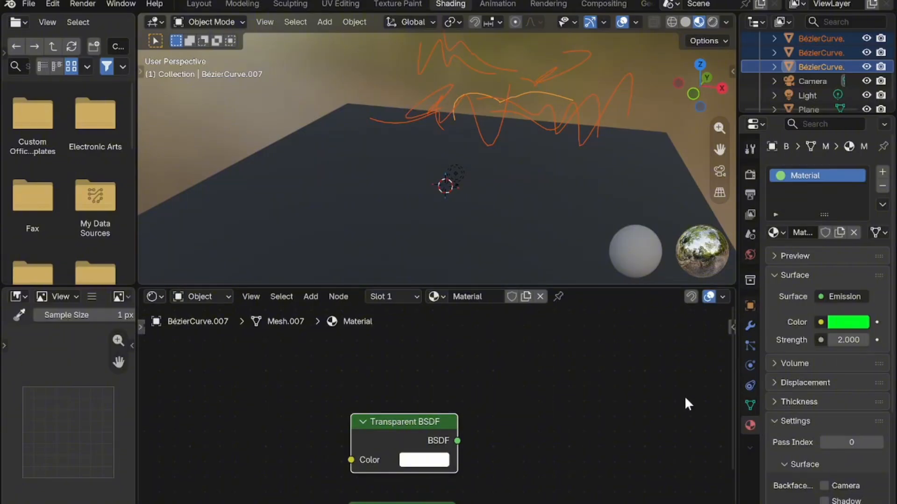
Step: Add a Mix Shader node beside the Transparent BSDF node
key("shift+a")
mouse_move(684, 396)
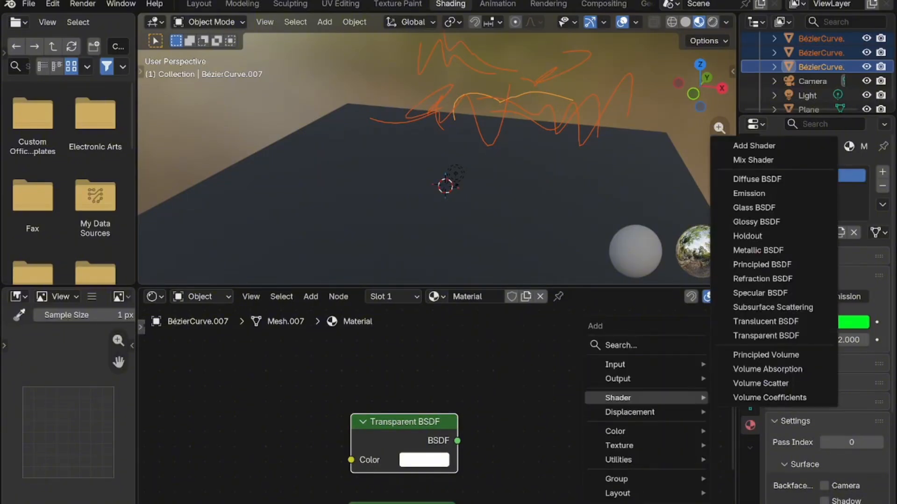
type("mix")
key("Down")
key("Down")
key("Down")
key("Down")
key("Up")
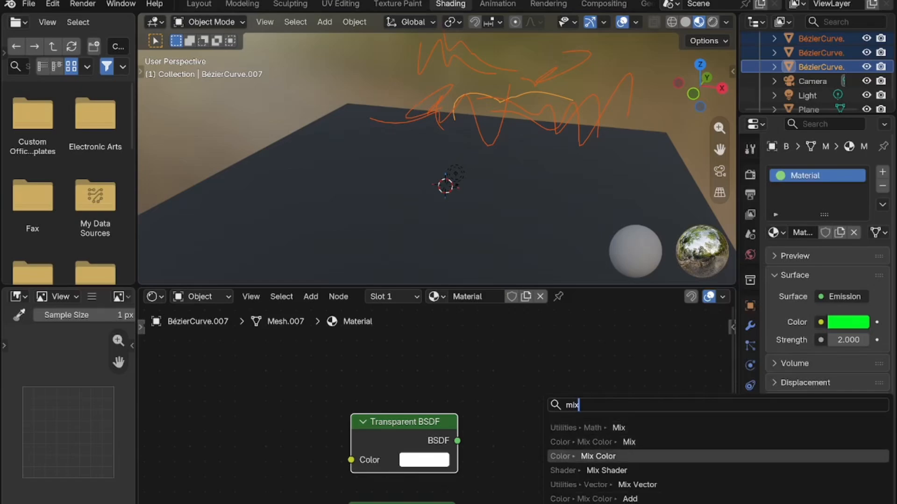
key("Return")
left_click(505, 408)
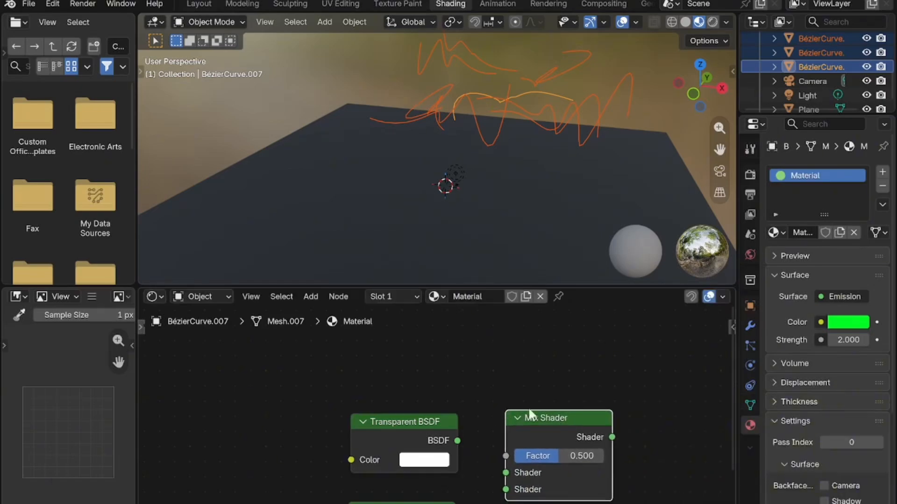
Step: Connect the Transparent BSDF to the Mix Shader's first shader input and reroute the Emission output into its second
left_click_drag(730, 383, 728, 439)
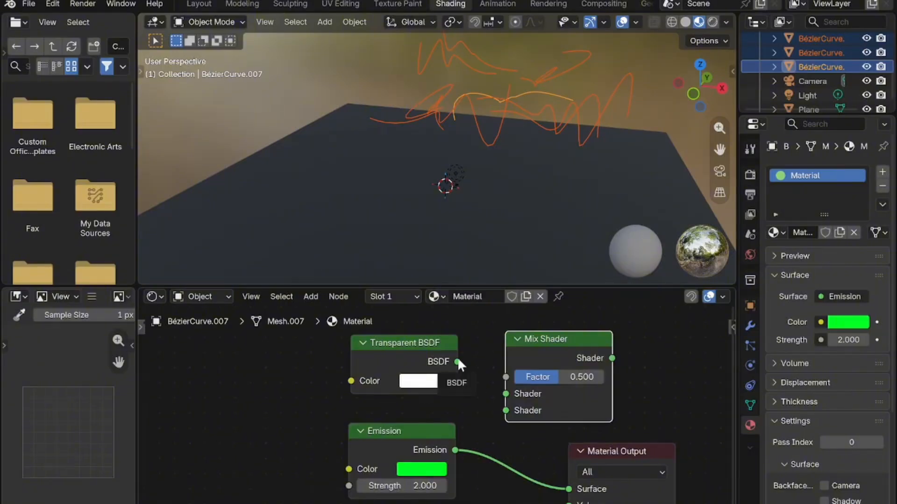
left_click_drag(458, 361, 506, 394)
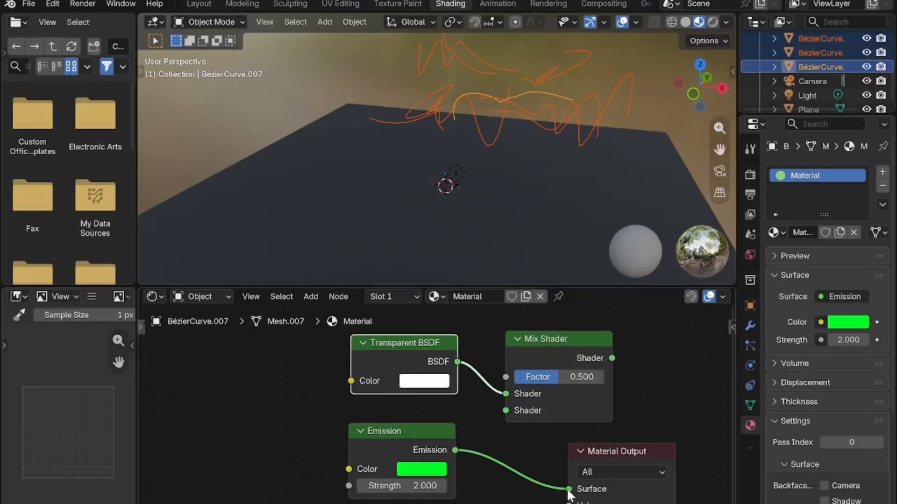
left_click_drag(568, 489, 502, 413)
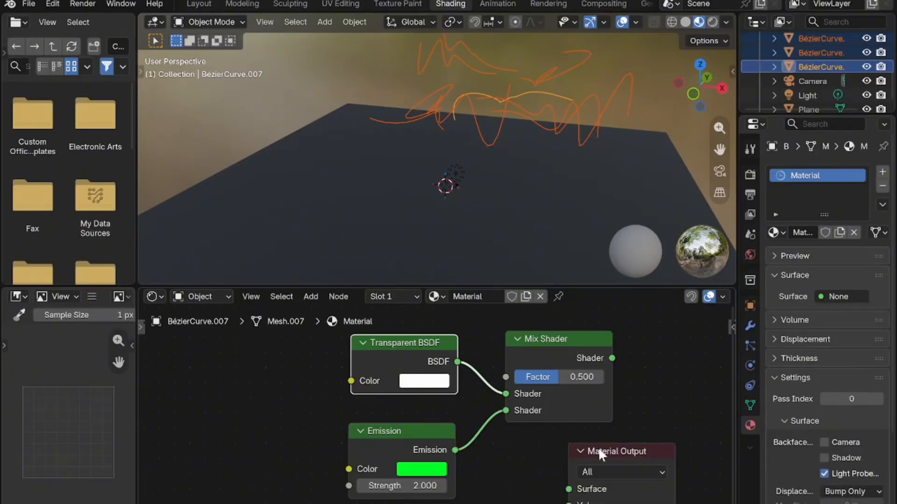
Step: Connect the Mix Shader's output to the Material Output's Surface input and arrange both nodes beside the Transparent BSDF and Emission nodes
left_click_drag(604, 446, 666, 397)
left_click_drag(612, 358, 629, 434)
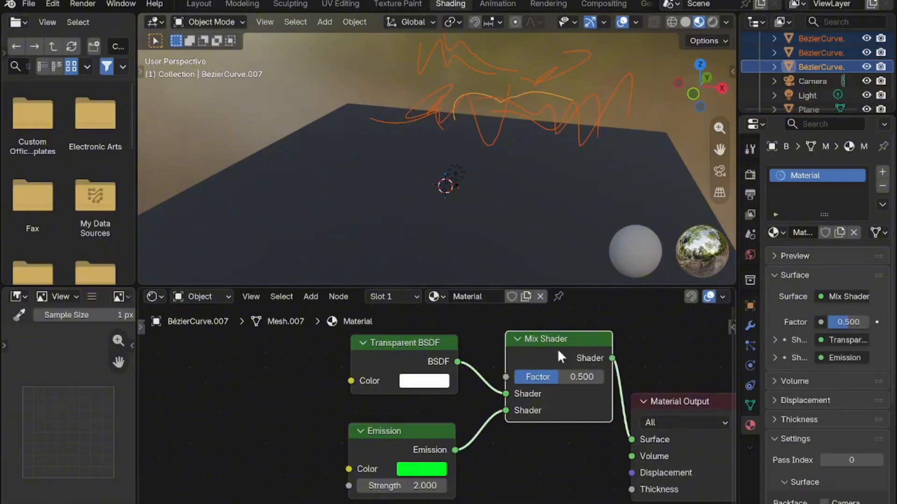
left_click_drag(542, 339, 526, 351)
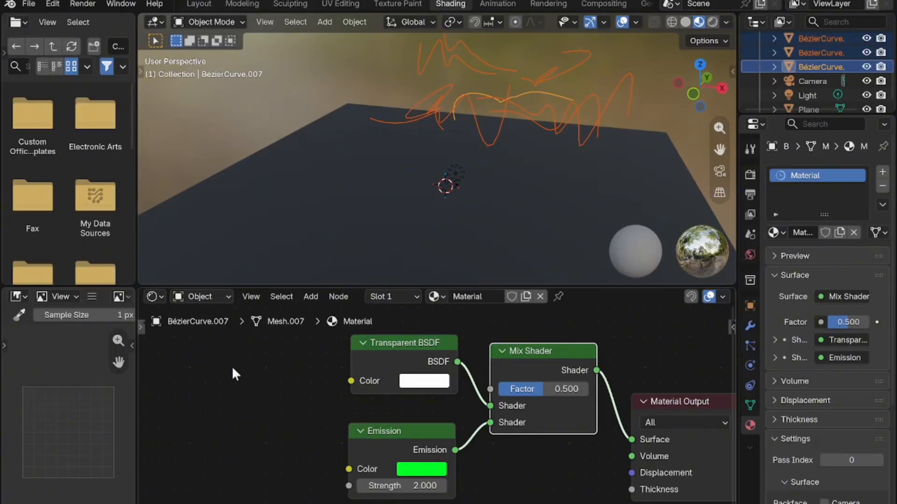
Step: Swap the Mix Shader for a Noise Texture node and place it ahead of the Transparent BSDF and Emission nodes
key("shift+s")
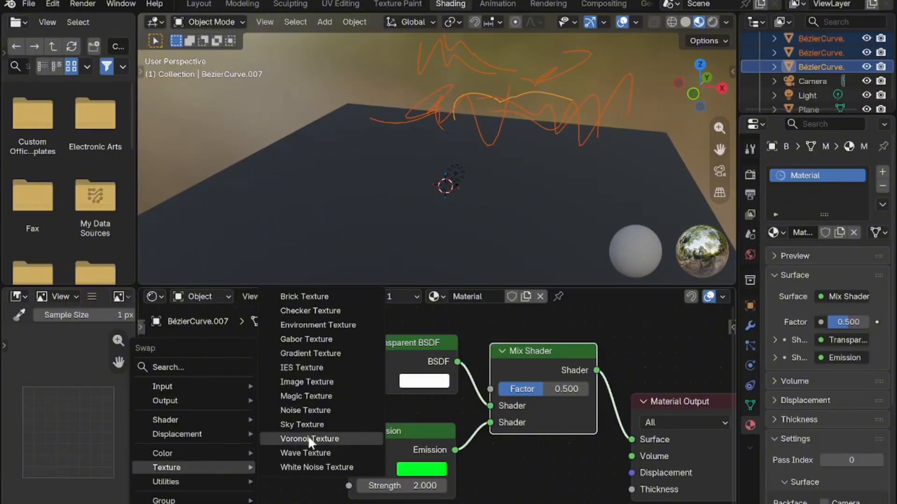
left_click(313, 408)
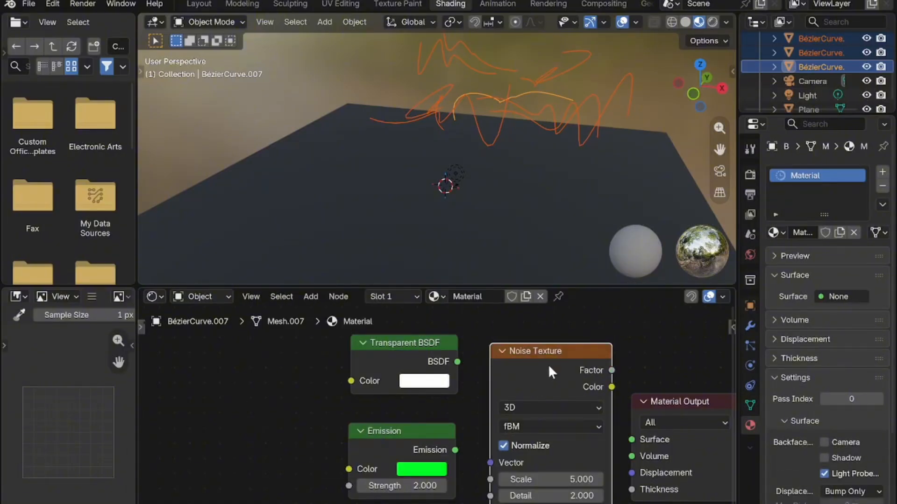
left_click_drag(548, 351, 292, 341)
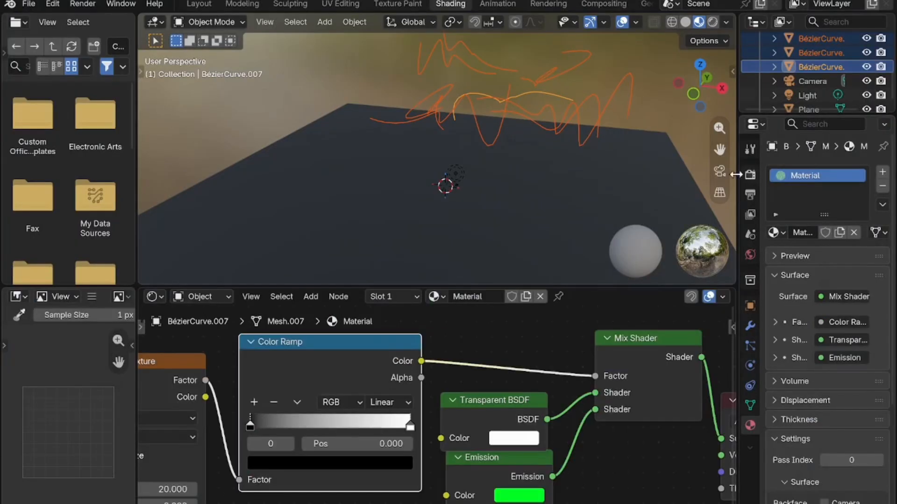
Step: Add a second camera to the scene and rotate it to face the winding curves above the ground plane
left_click_drag(696, 94, 653, 111)
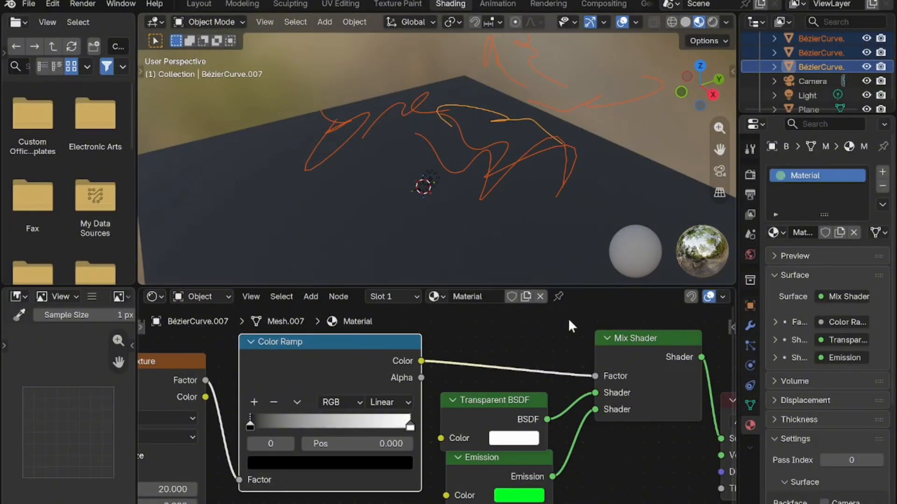
key("shift+a")
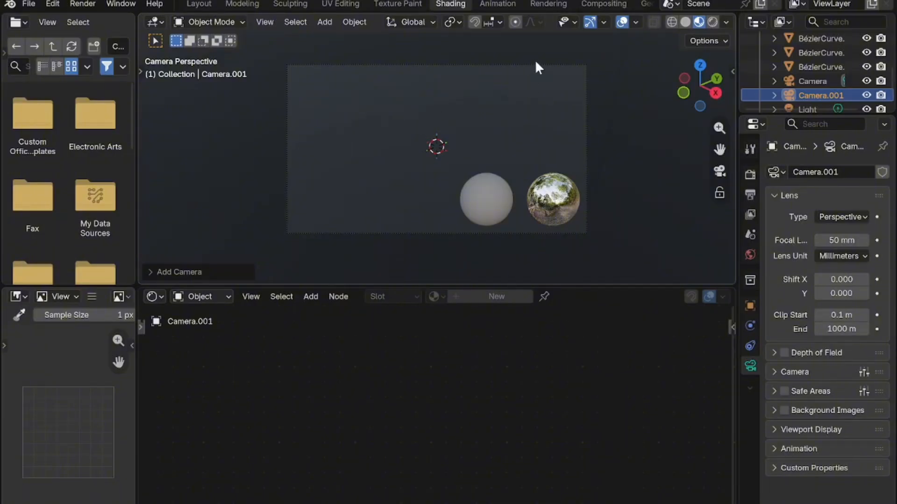
key("r")
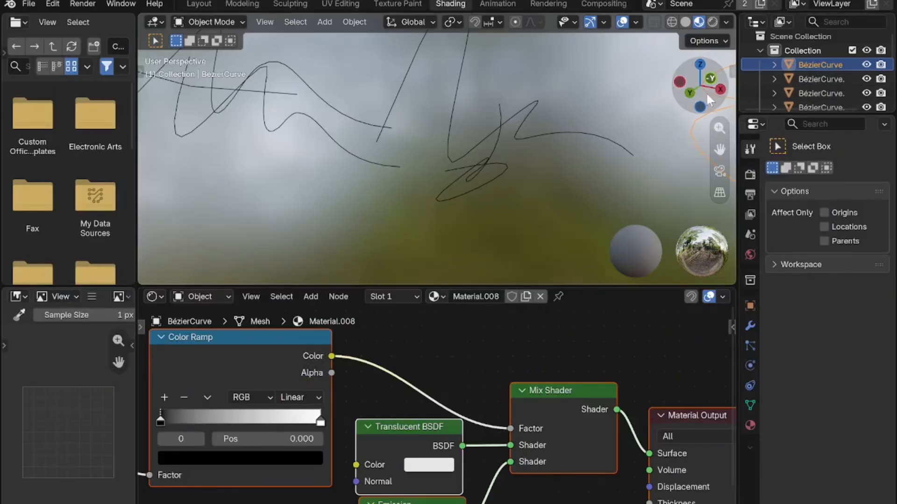
Step: Check how the curves and ground plane are framed through the scene camera, and return to the free perspective view
mouse_move(705, 92)
left_mouse_down()
mouse_move(714, 135)
mouse_move(731, 92)
mouse_move(681, 183)
left_mouse_up()
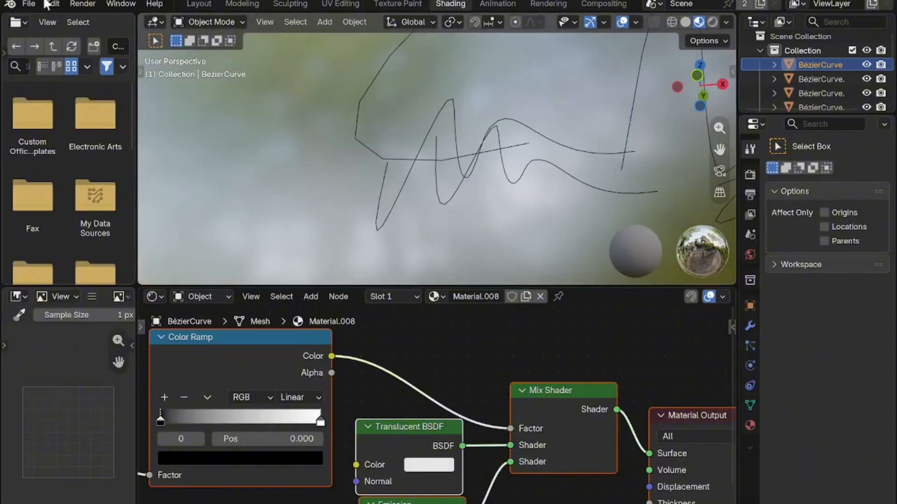
left_click(716, 169)
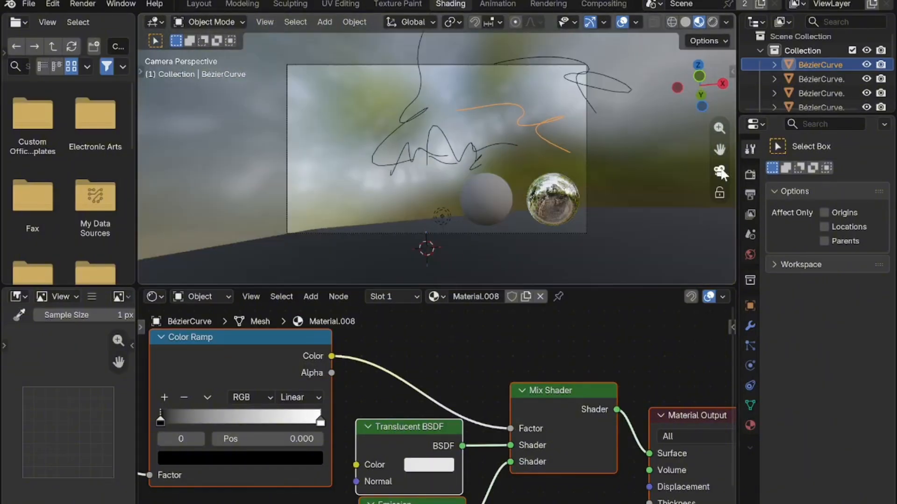
left_click(717, 170)
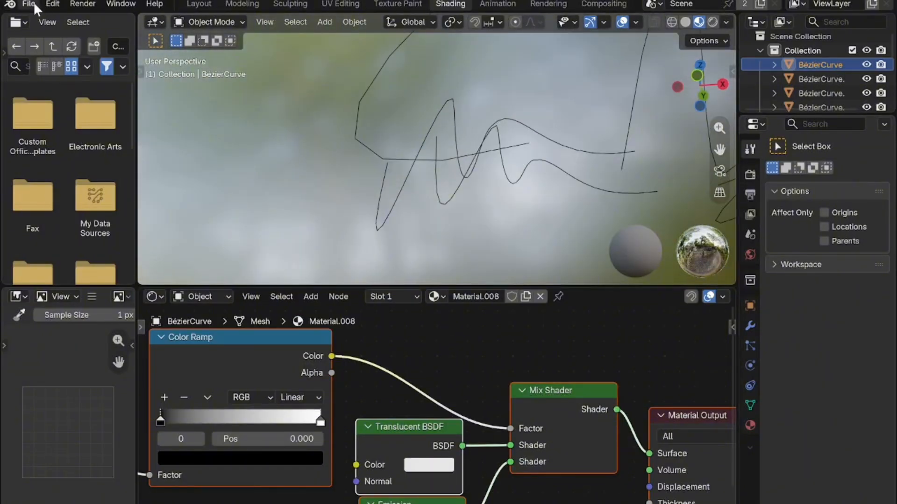
Step: Render a still image of the aurora scene and close the render window
left_click(82, 4)
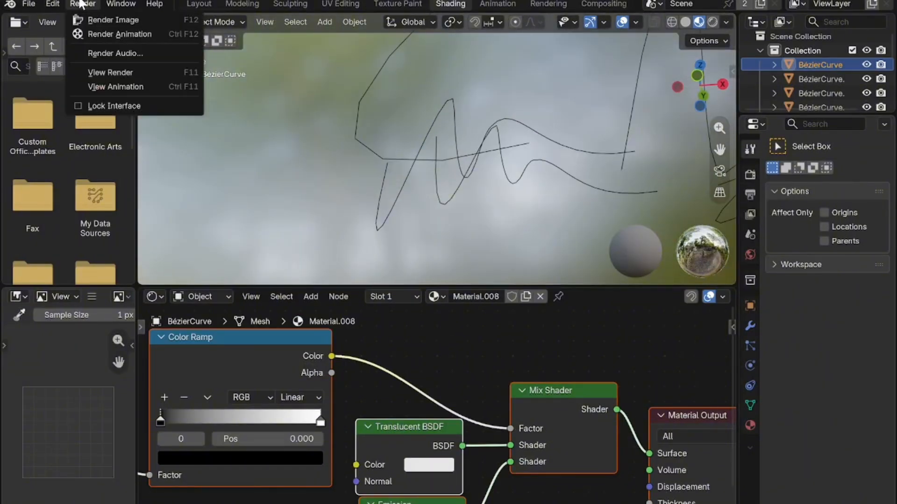
left_click(122, 19)
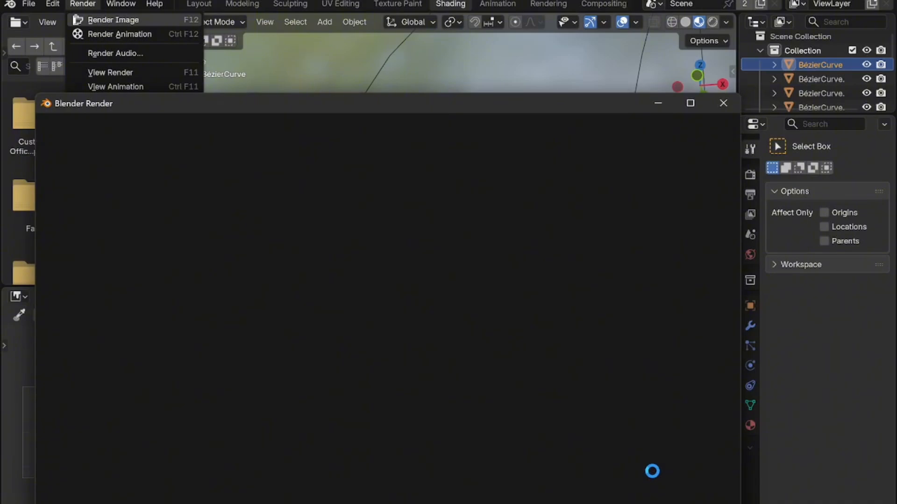
key("Escape")
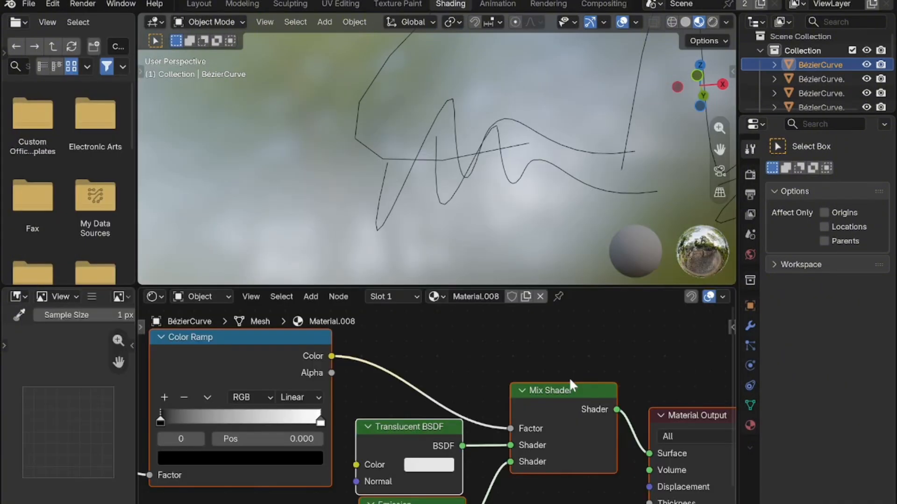